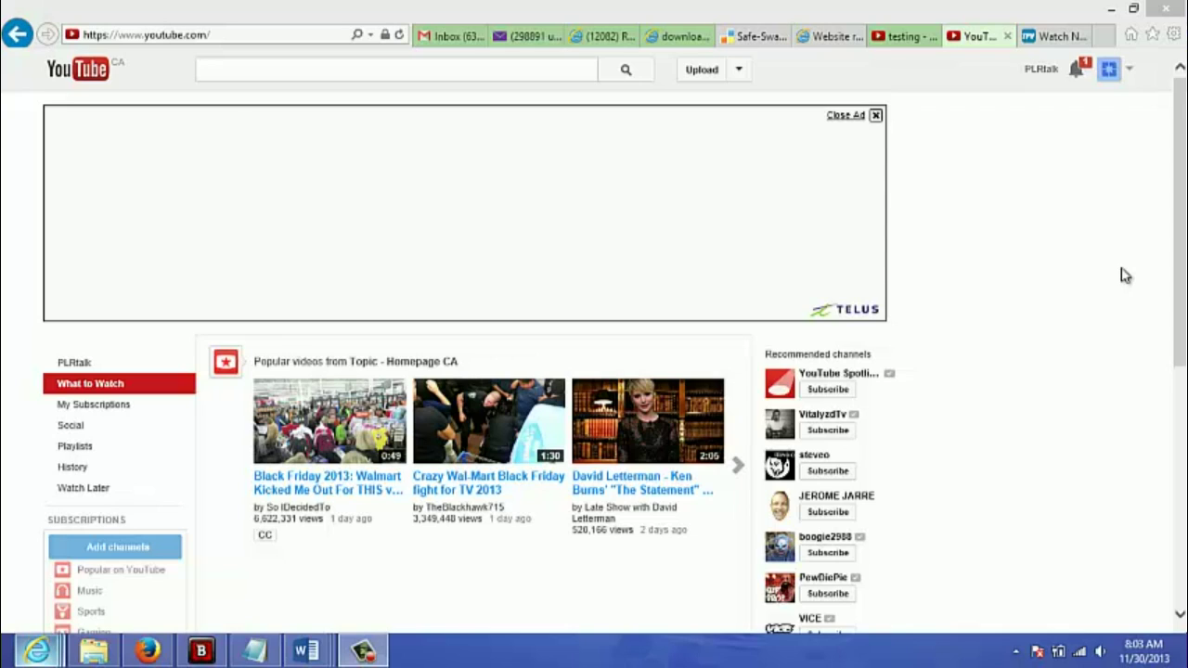
left_click(256, 39)
left_click(247, 35)
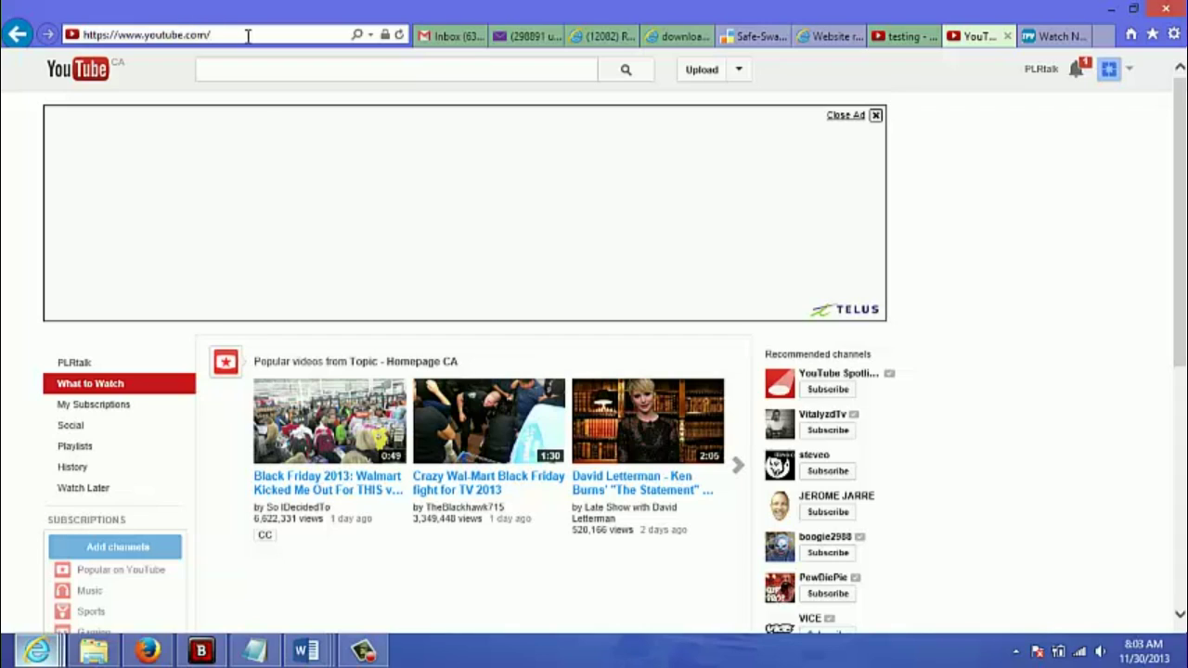
type("editor")
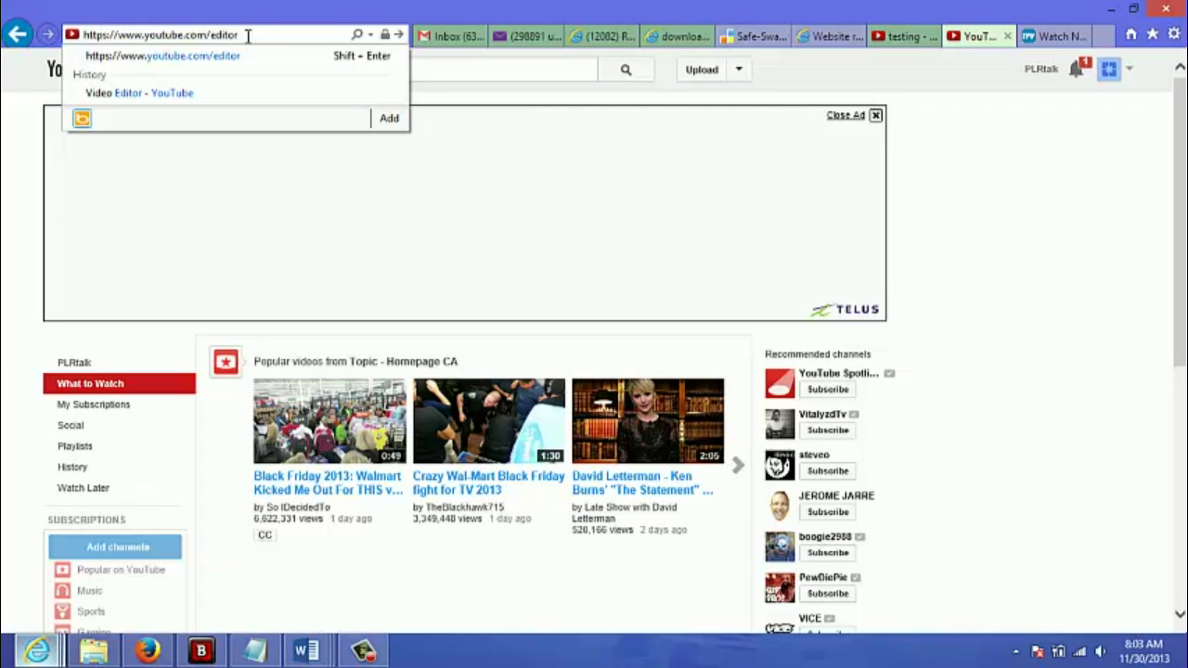
key("Return")
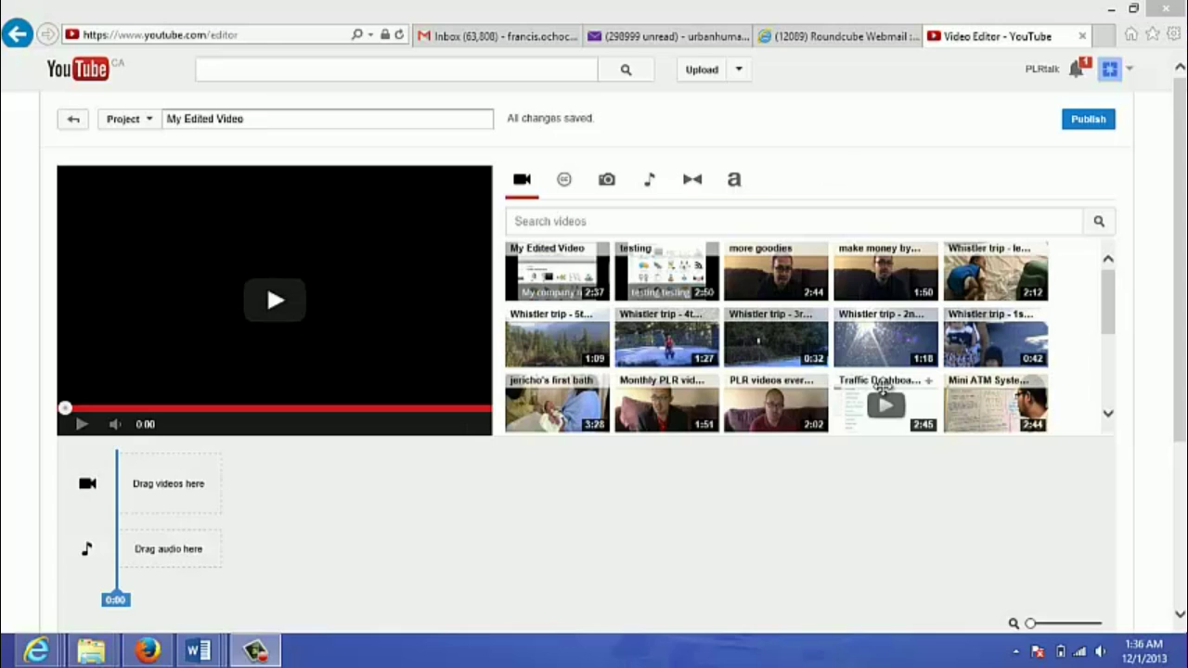
Add the Traffic Dashboard video to the project's video track and preview its opening.
left_click_drag(854, 401, 179, 482)
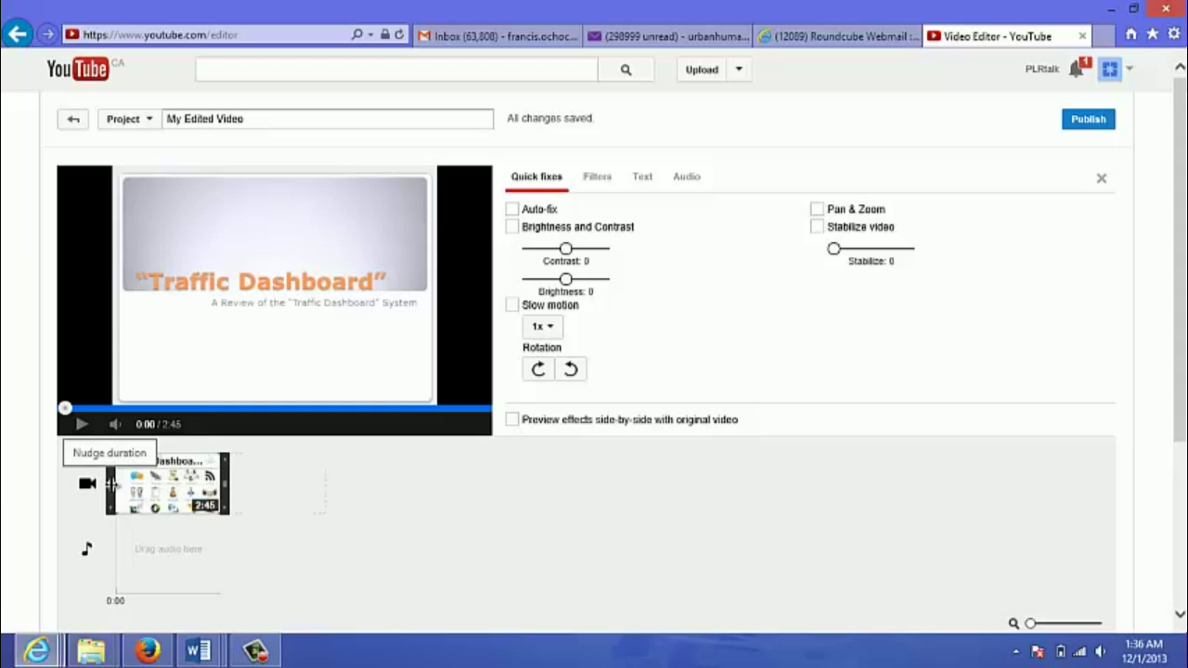
mouse_move(115, 481)
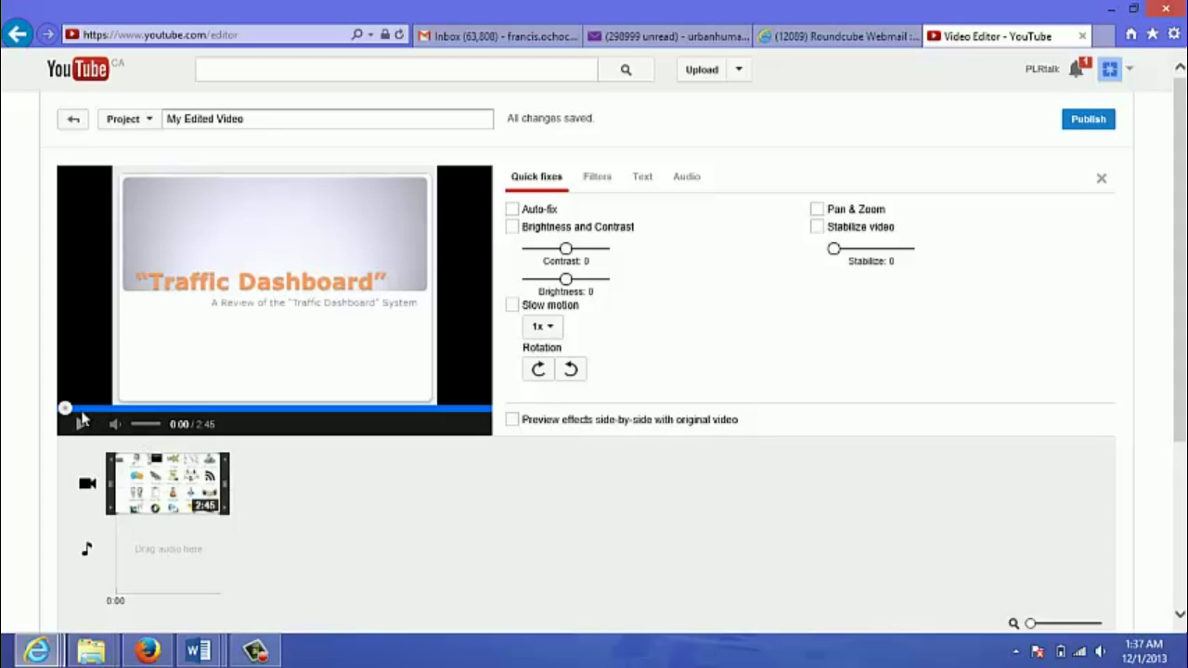
left_click(74, 427)
left_click_drag(80, 409, 60, 410)
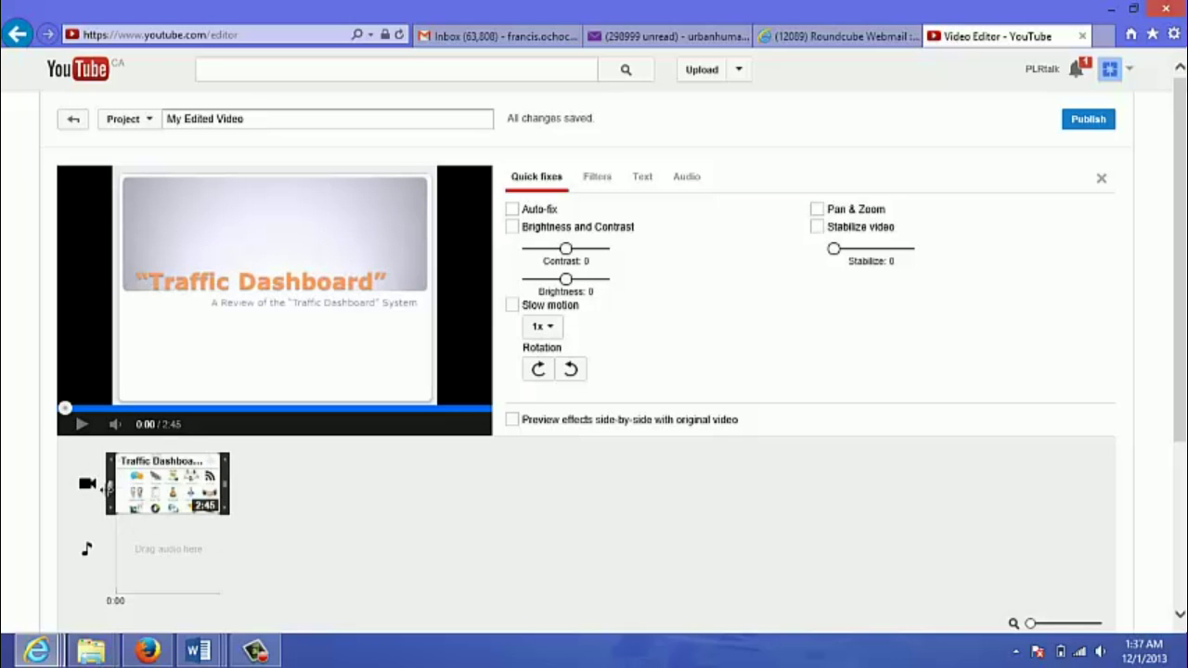
Try to trim the start of the Traffic Dashboard clip and play the project from the beginning.
left_click_drag(108, 485, 119, 491)
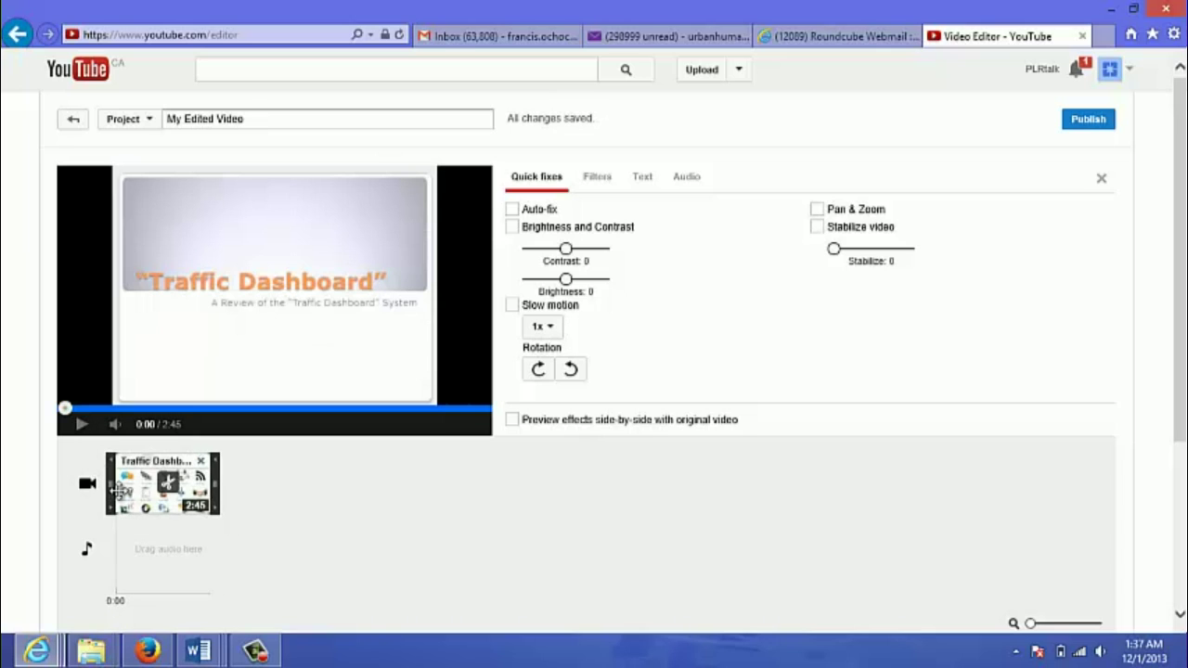
left_click(87, 491)
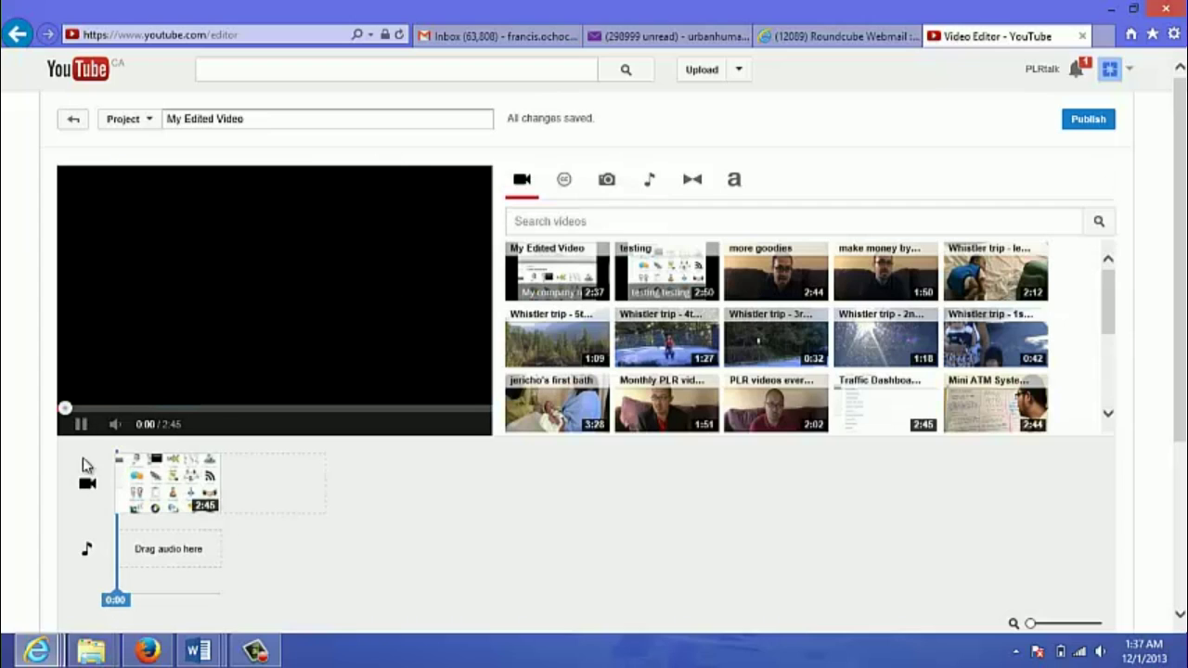
left_click(81, 430)
left_click(64, 410)
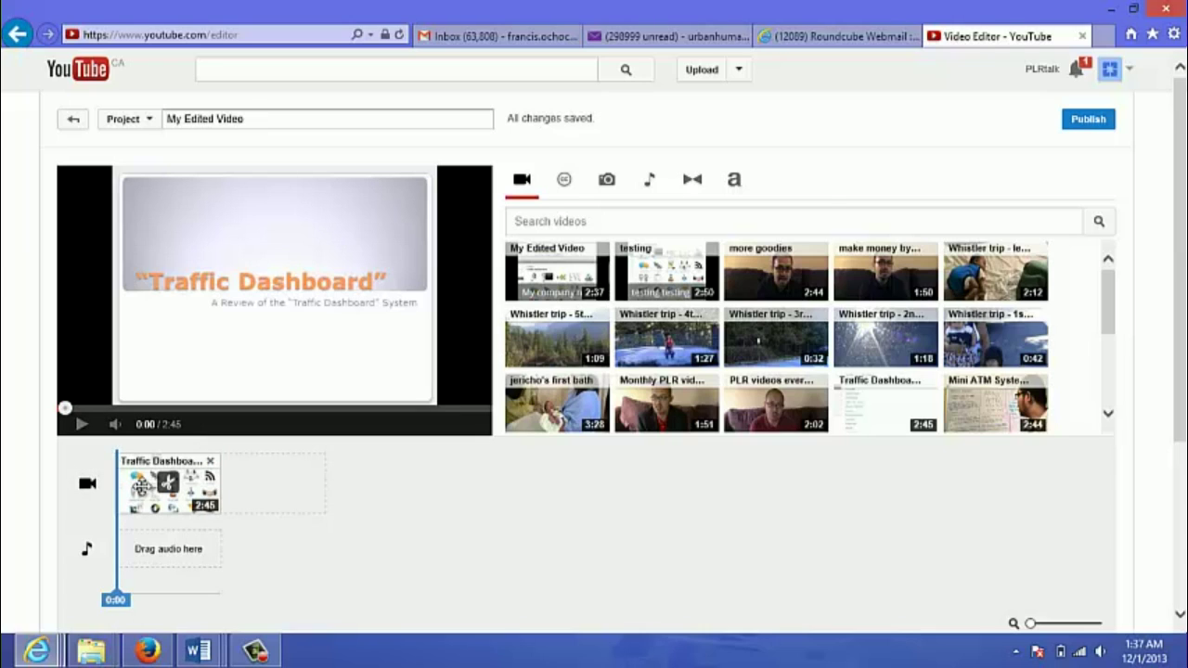
Trim about 15 seconds off the start of the Traffic Dashboard clip and preview the trimmed project.
left_click(137, 485)
mouse_move(112, 484)
left_mouse_down()
mouse_move(130, 484)
mouse_move(119, 484)
left_mouse_up()
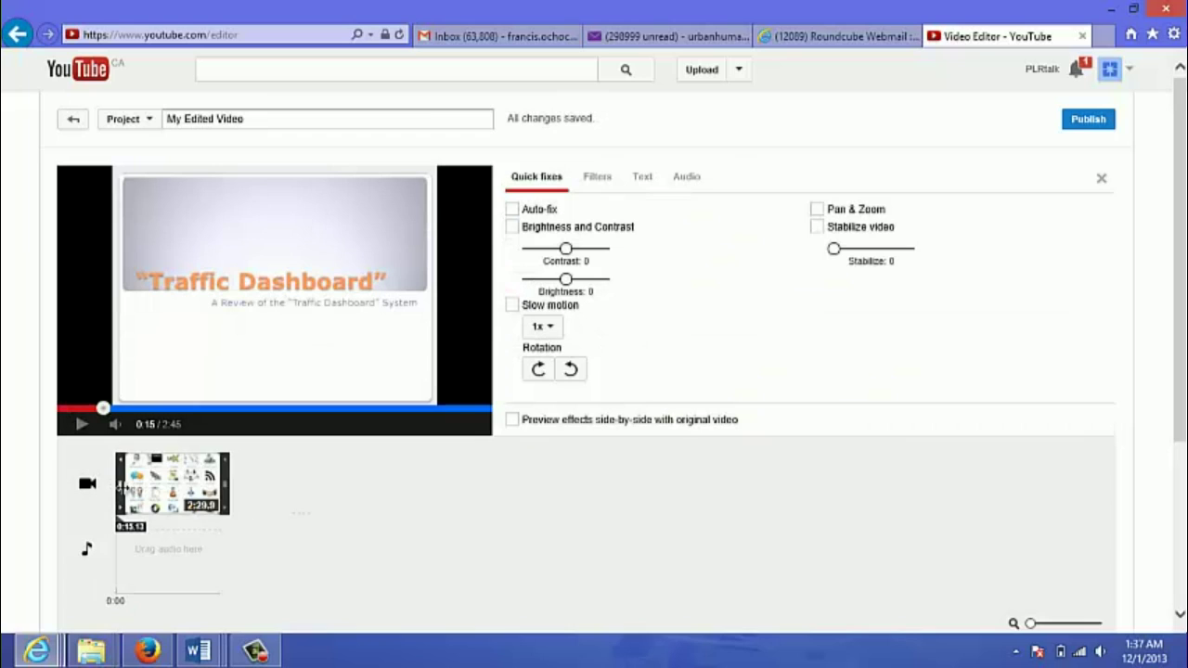
left_click(88, 484)
left_click(81, 425)
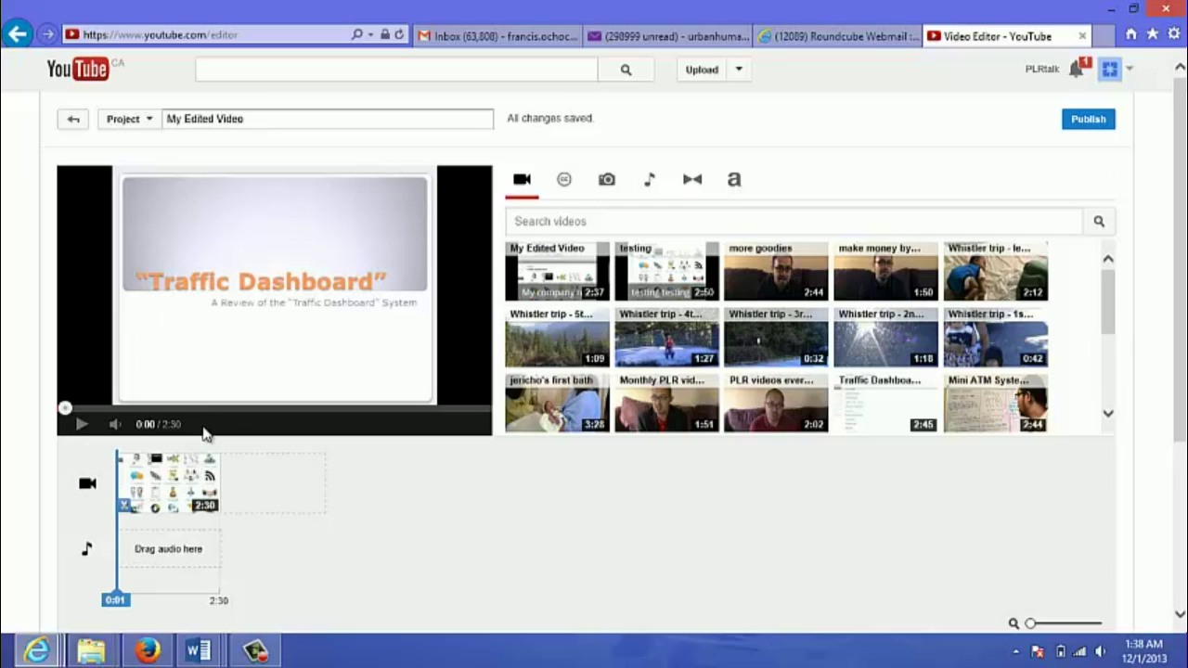
left_click(78, 425)
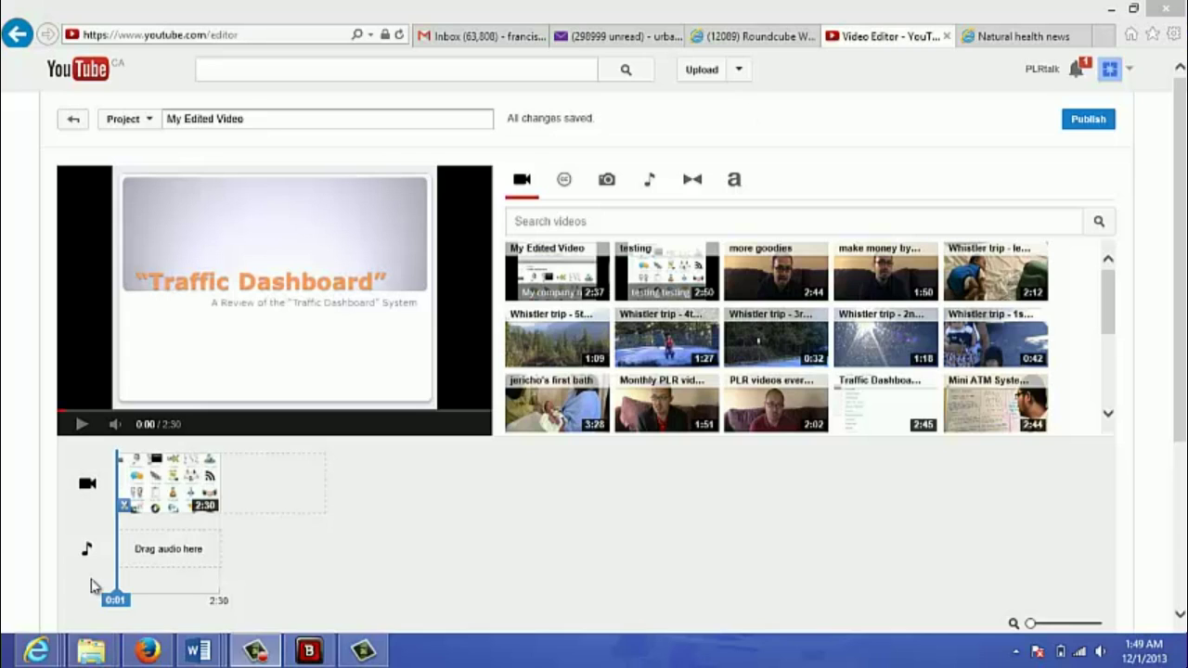
Enable a text banner on the Traffic Dashboard clip and check the available banner positions, keeping Bottom.
mouse_move(153, 492)
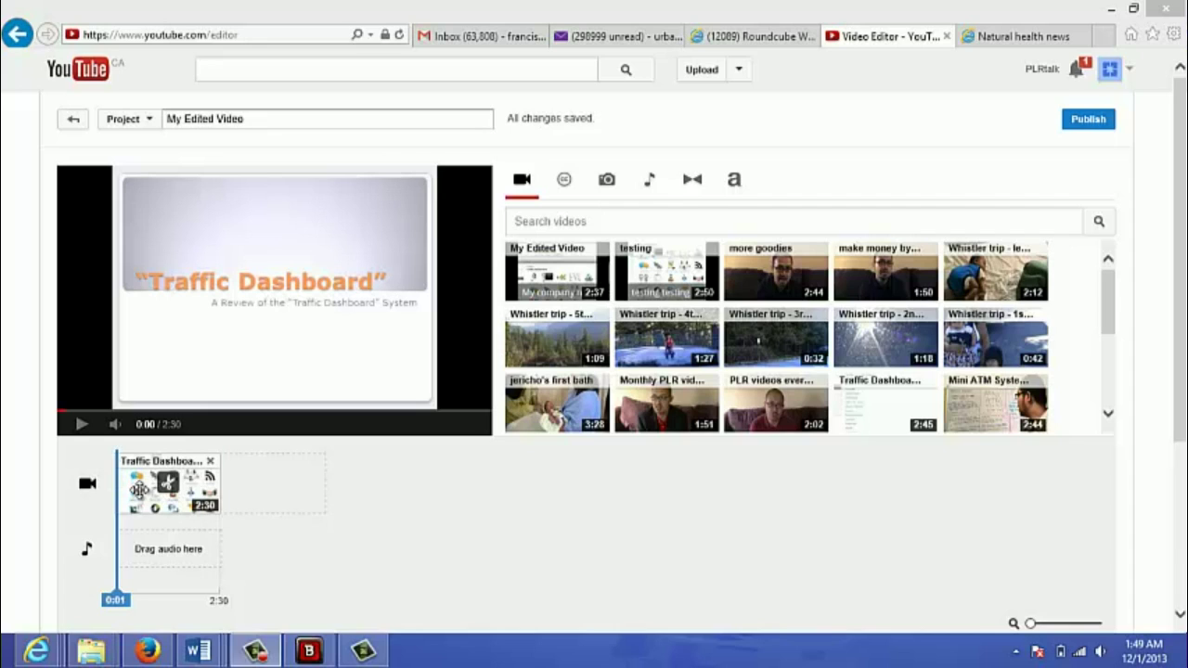
left_click(138, 489)
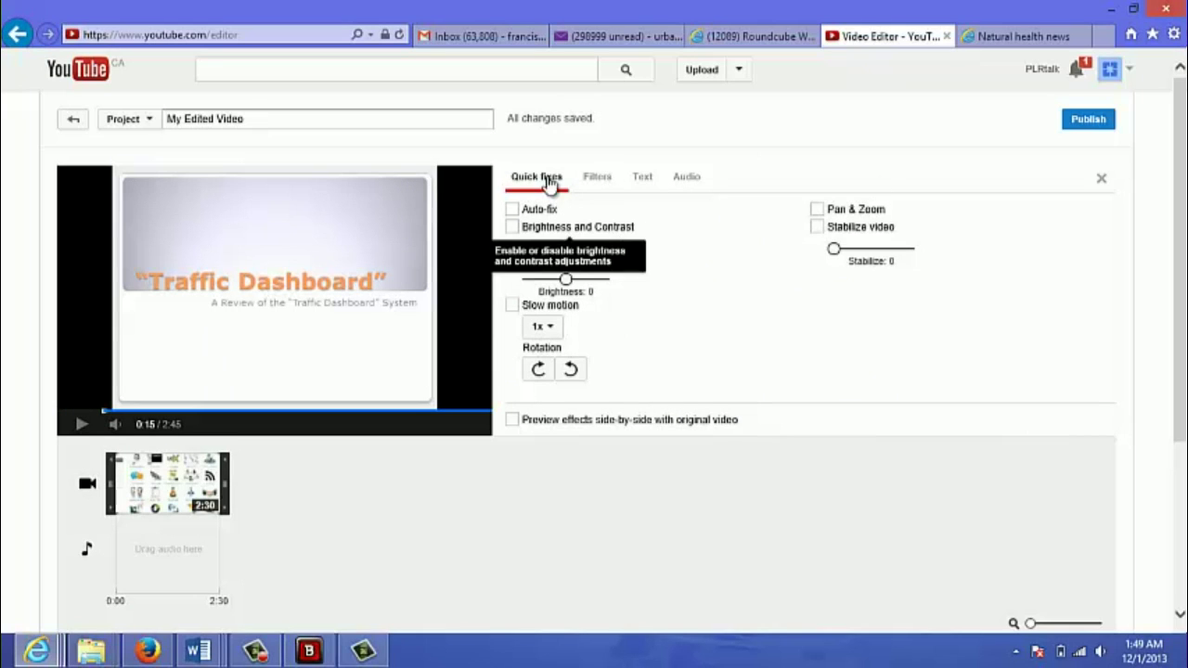
left_click(647, 182)
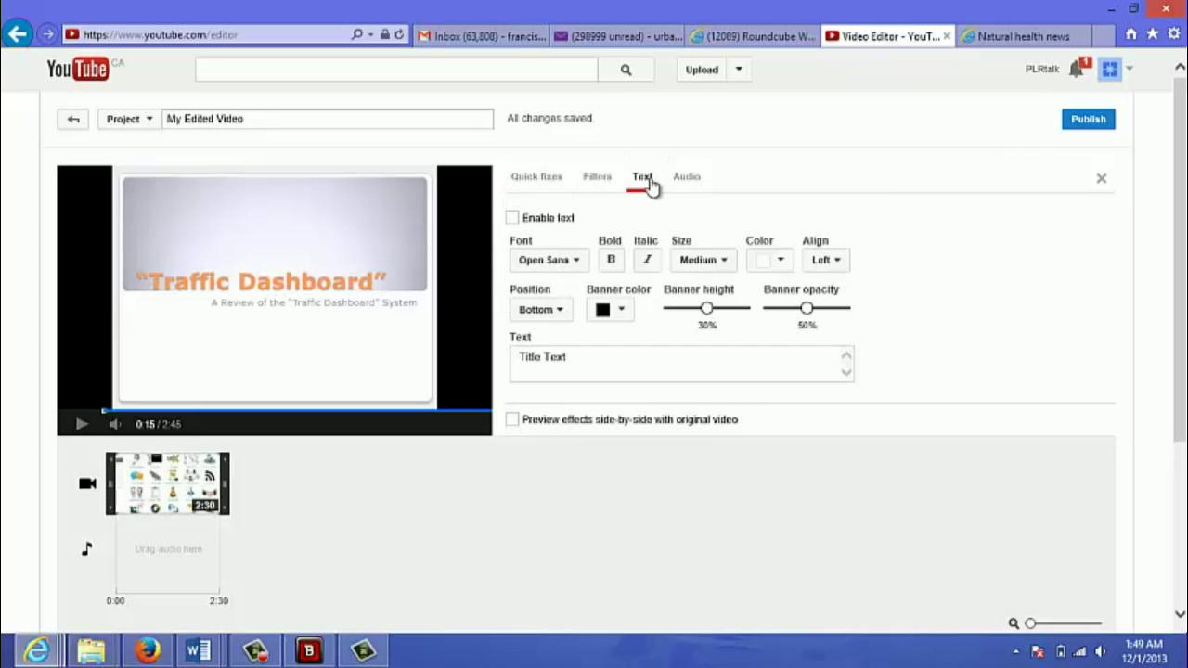
left_click(514, 221)
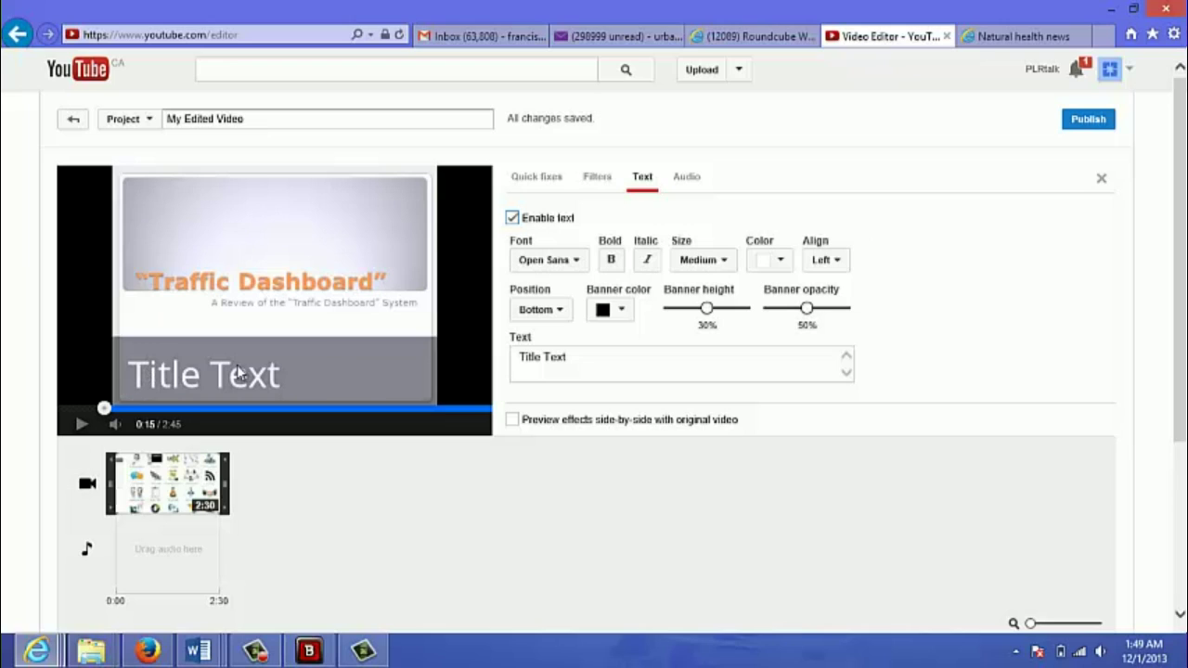
left_click(568, 319)
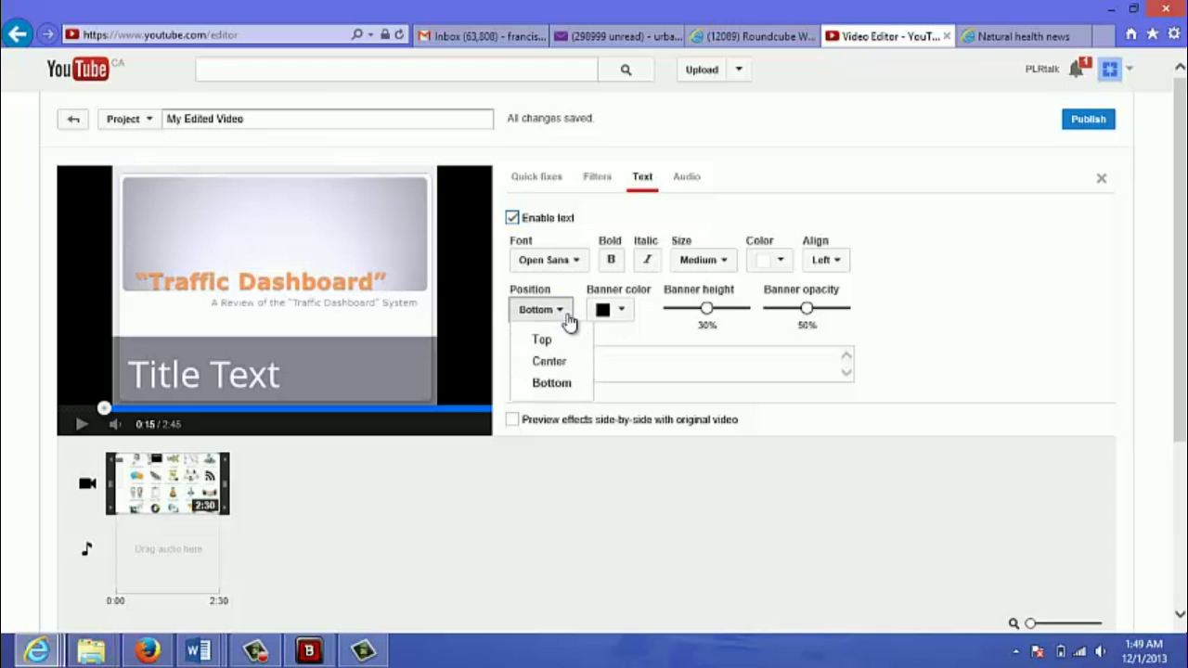
left_click(566, 318)
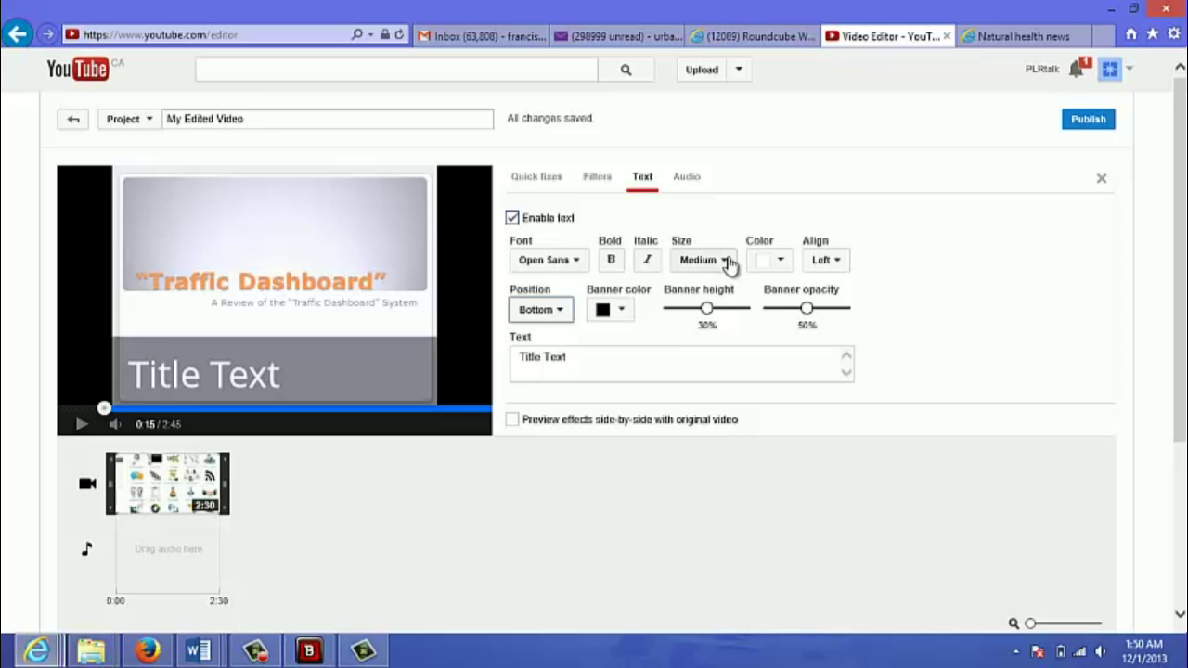
Replace the default banner text with "testing for example".
left_click(578, 360)
left_click_drag(578, 360, 522, 360)
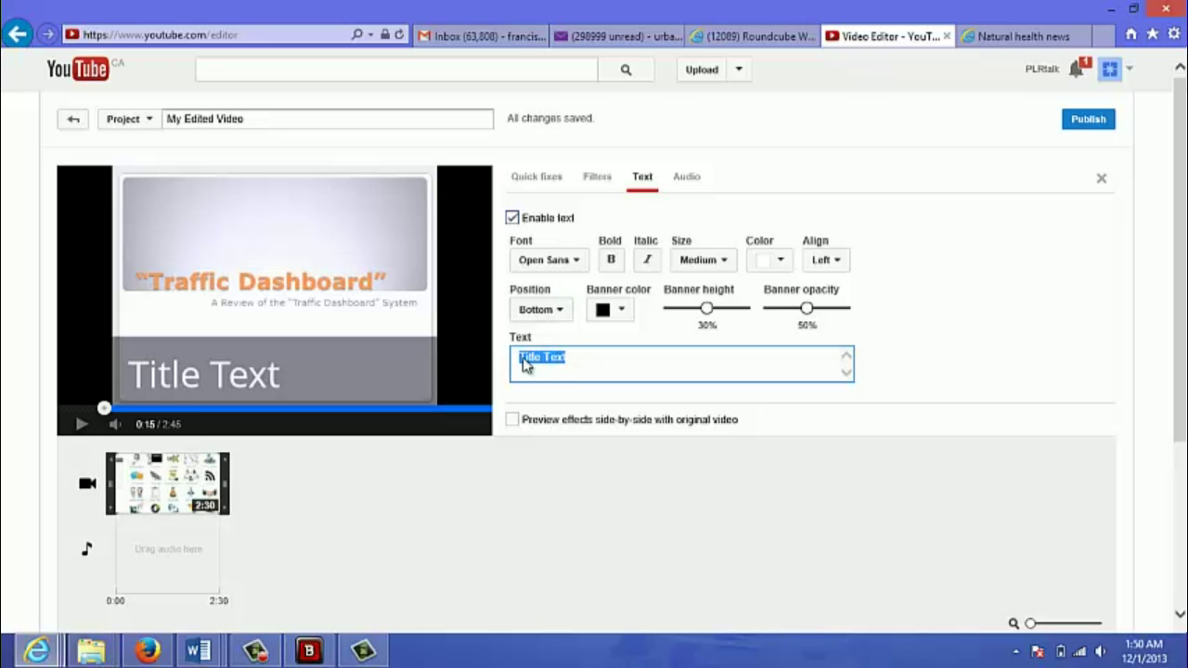
type("Title")
type("of test")
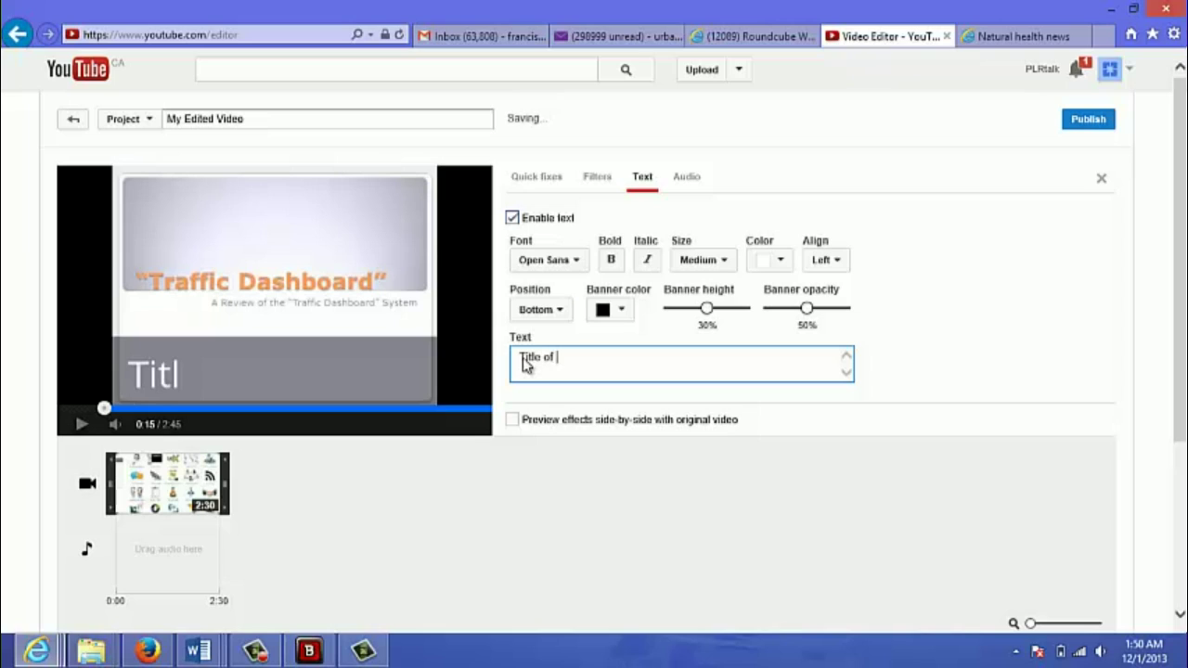
key("BackSpace")
key("BackSpace")
key("BackSpace")
key("BackSpace")
key("Return")
type("testing ")
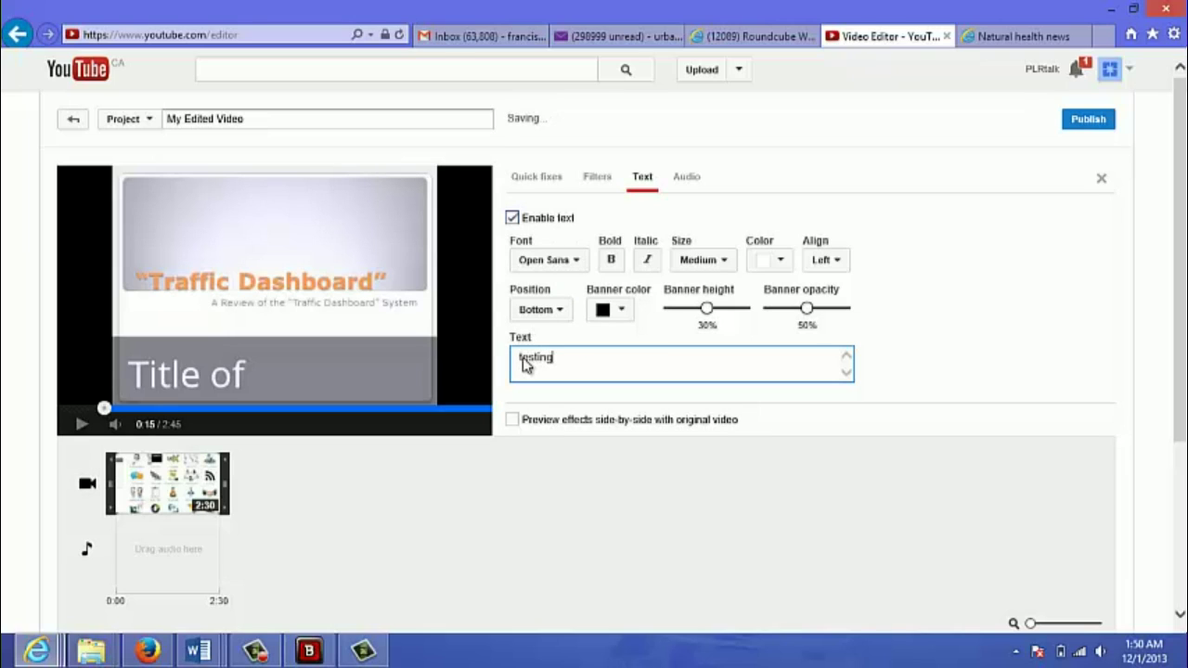
type("for example")
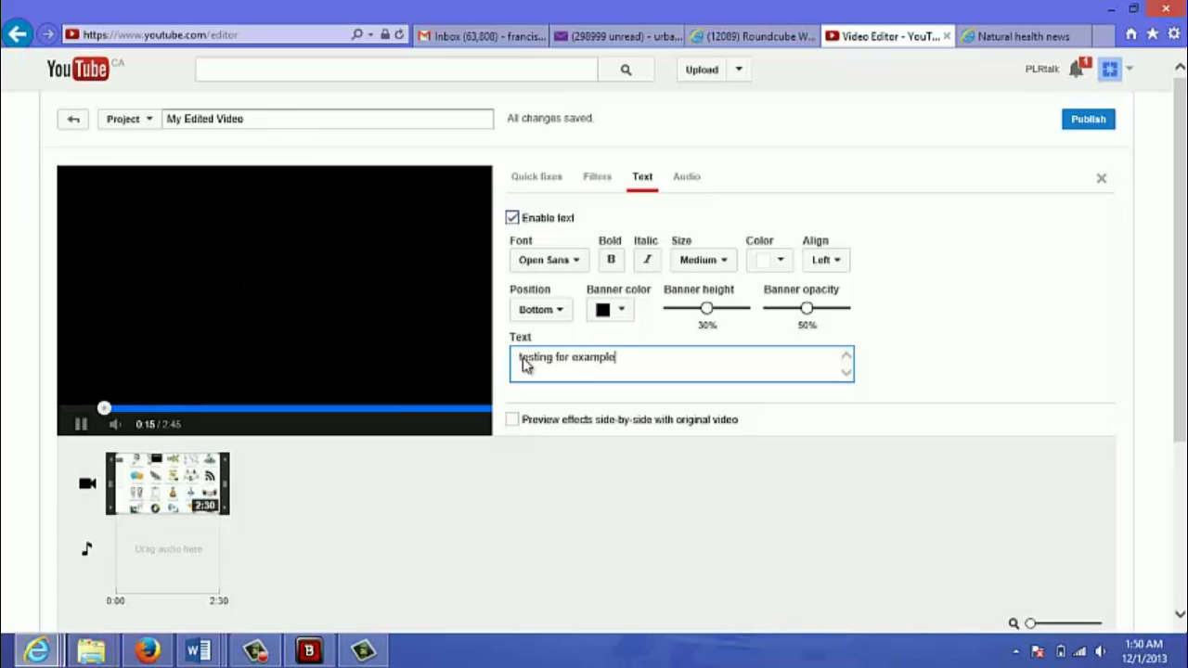
Set the clip's banner text to "abc company" and play the project to check the banner.
key("BackSpace")
key("BackSpace")
key("BackSpace")
key("BackSpace")
key("BackSpace")
key("BackSpace")
key("BackSpace")
key("BackSpace")
key("BackSpace")
key("BackSpace")
key("BackSpace")
key("BackSpace")
key("BackSpace")
key("BackSpace")
key("BackSpace")
key("BackSpace")
key("BackSpace")
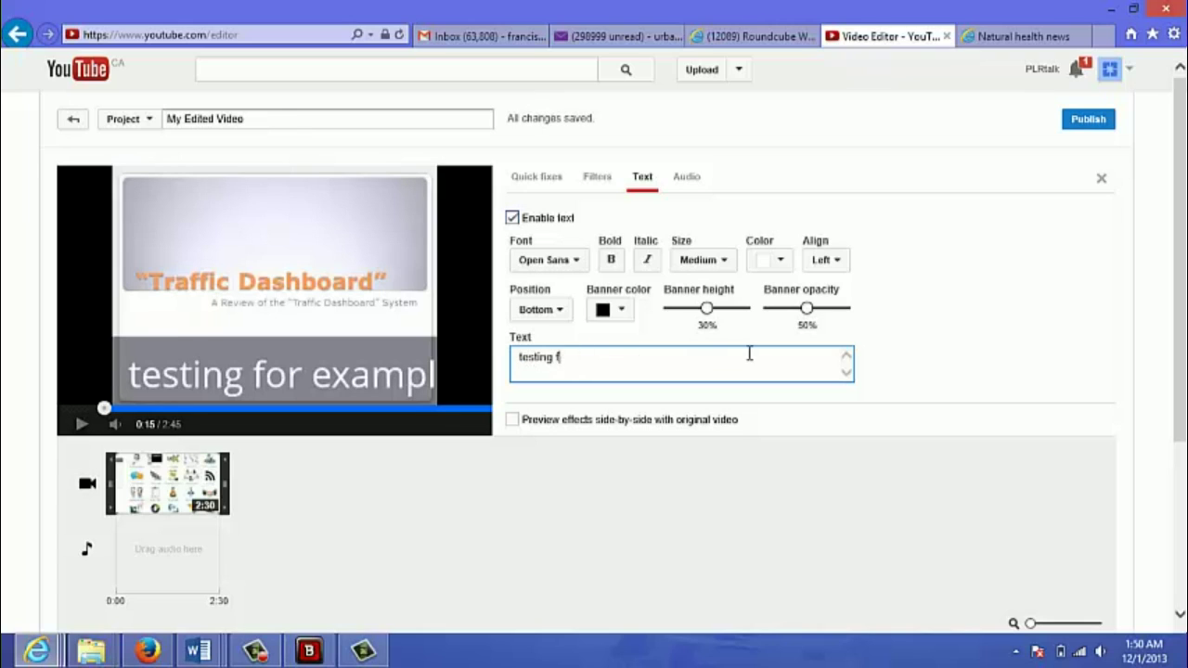
key("BackSpace")
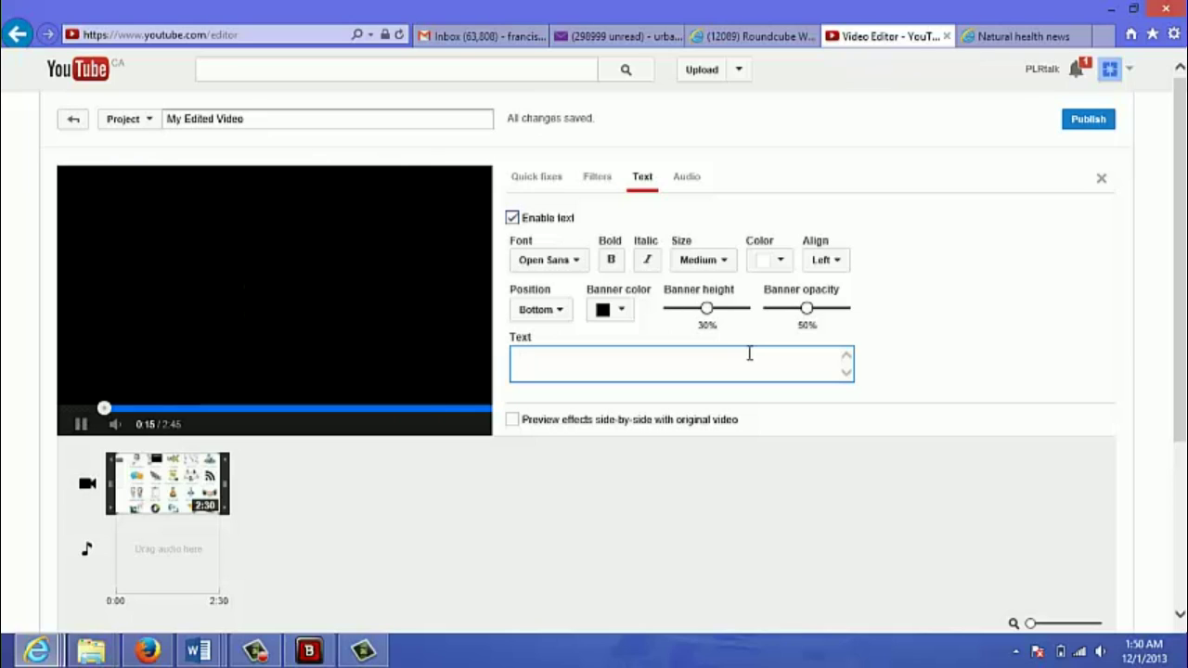
type("ab")
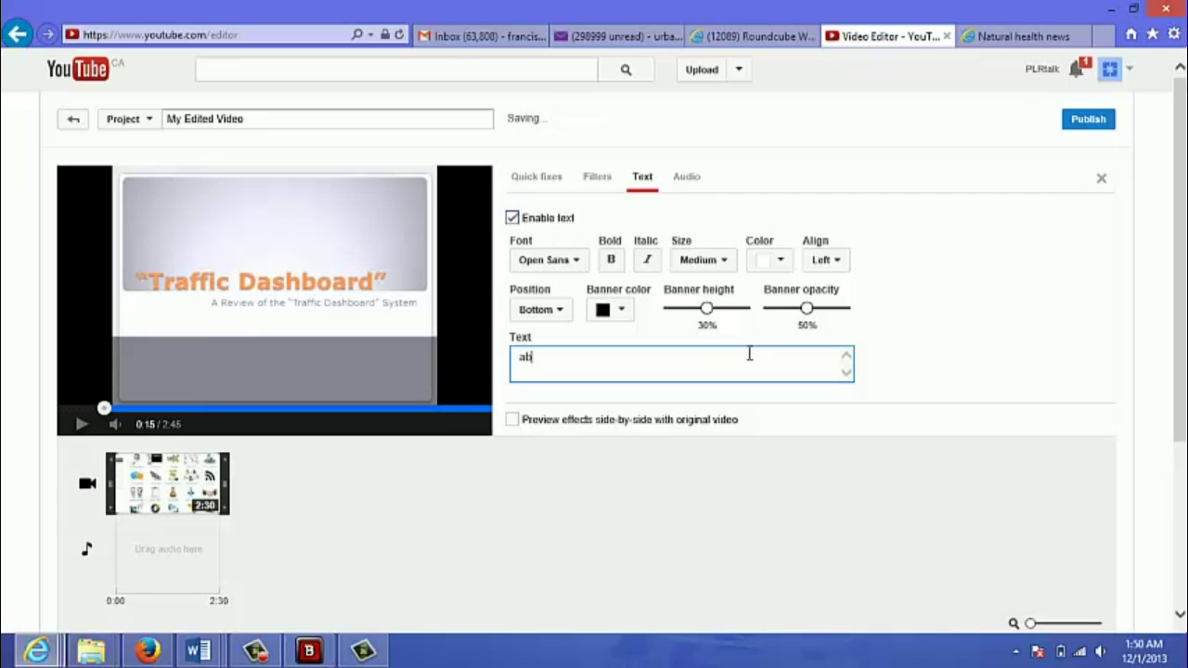
type("c company")
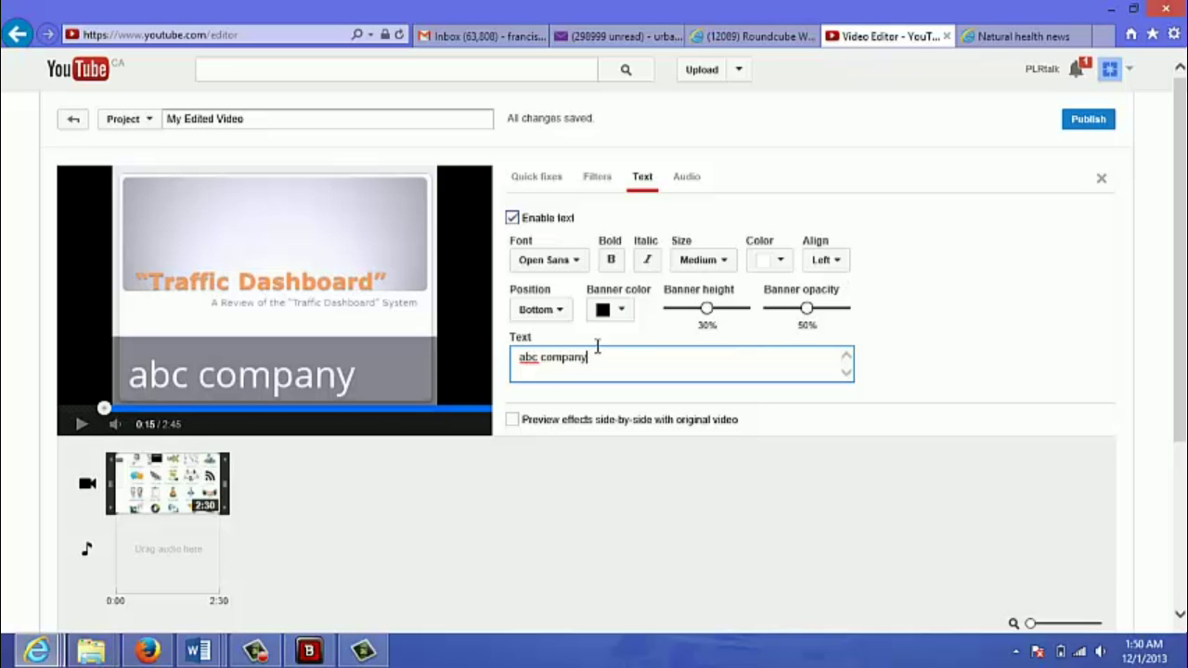
left_click(89, 488)
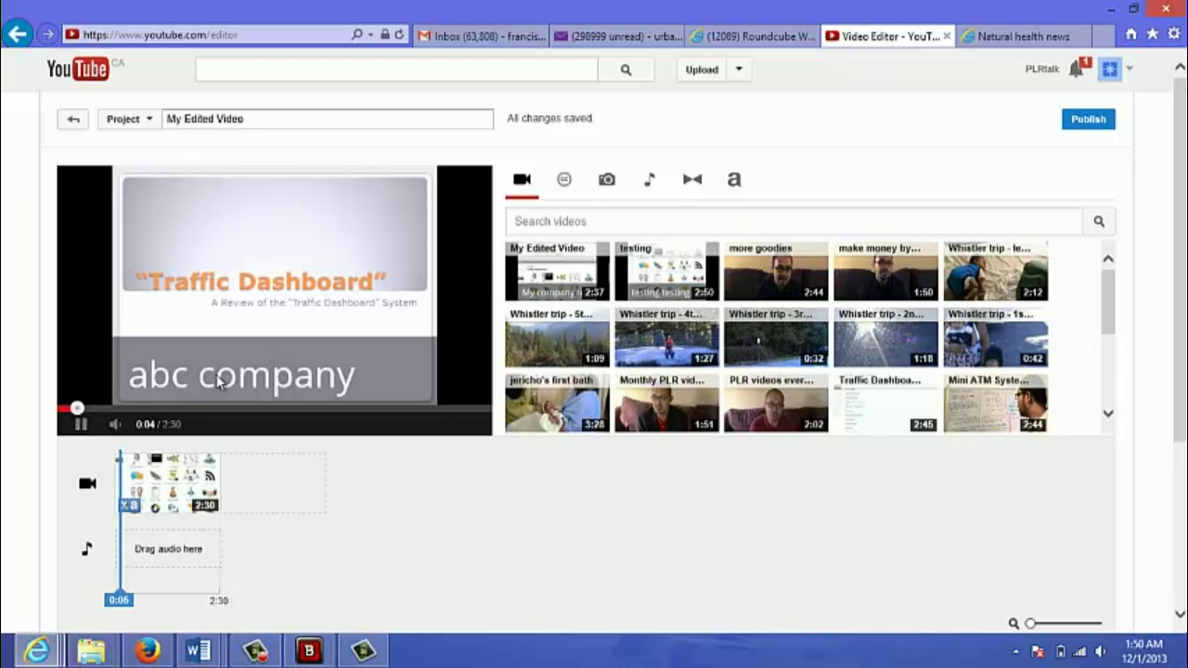
left_click(79, 425)
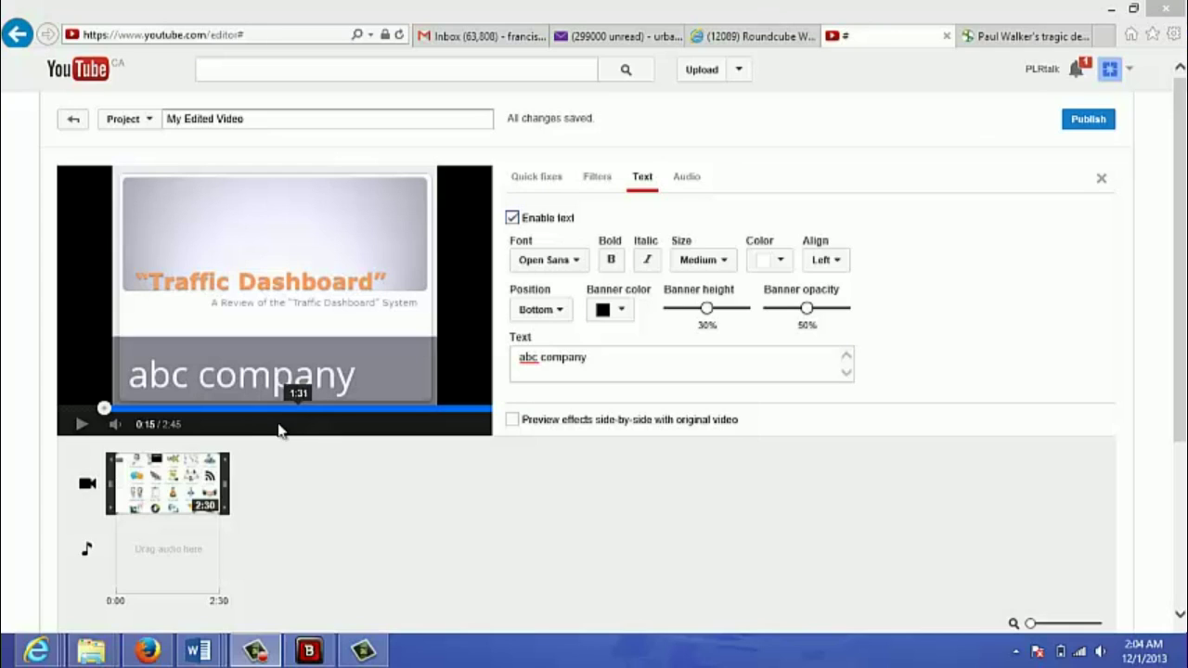
Import the November 30, 2013 photo album into the project and place angerhotcoal.jpg before the Traffic Dashboard clip.
mouse_move(151, 478)
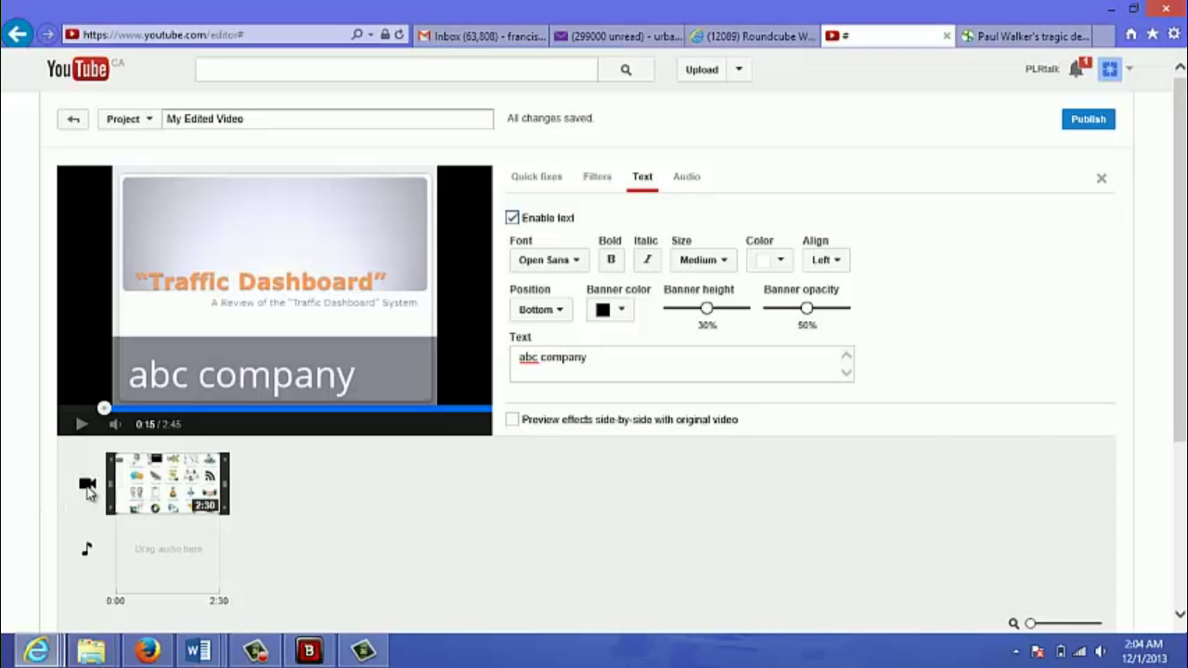
left_click(89, 484)
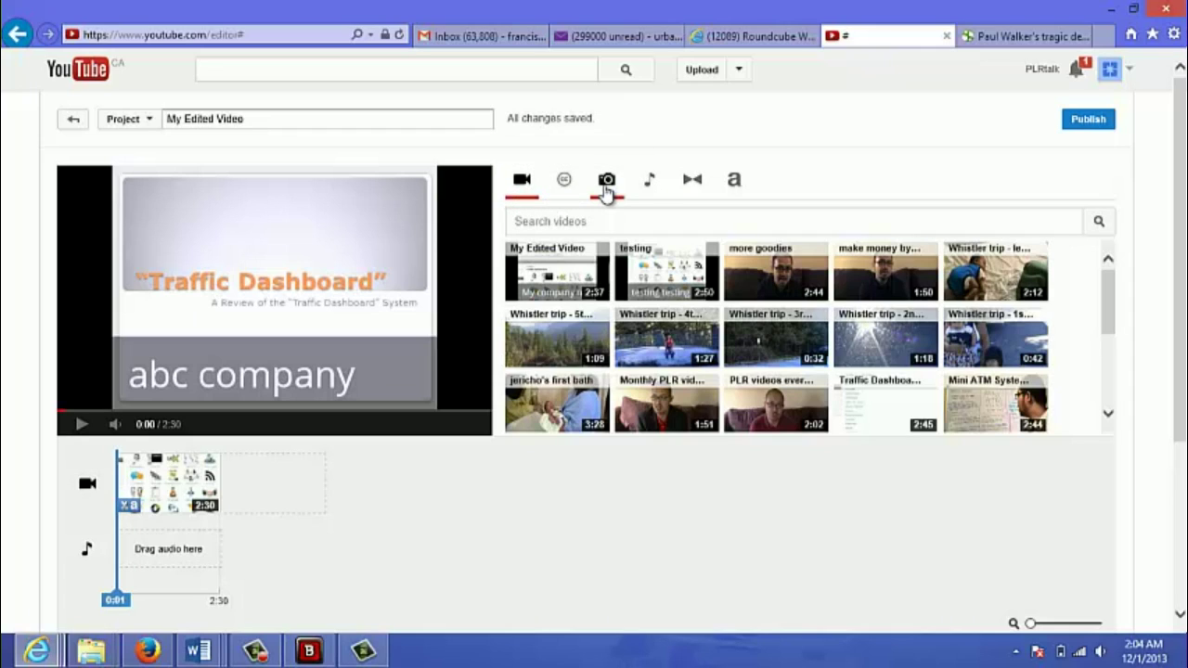
left_click(607, 183)
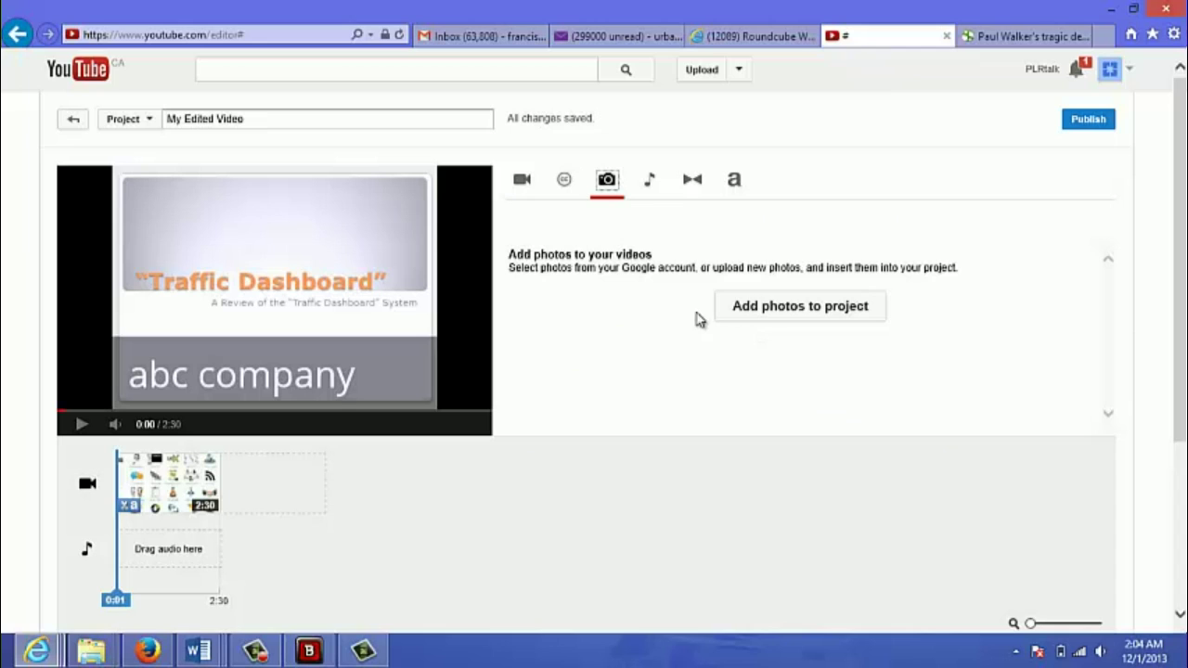
left_click(748, 314)
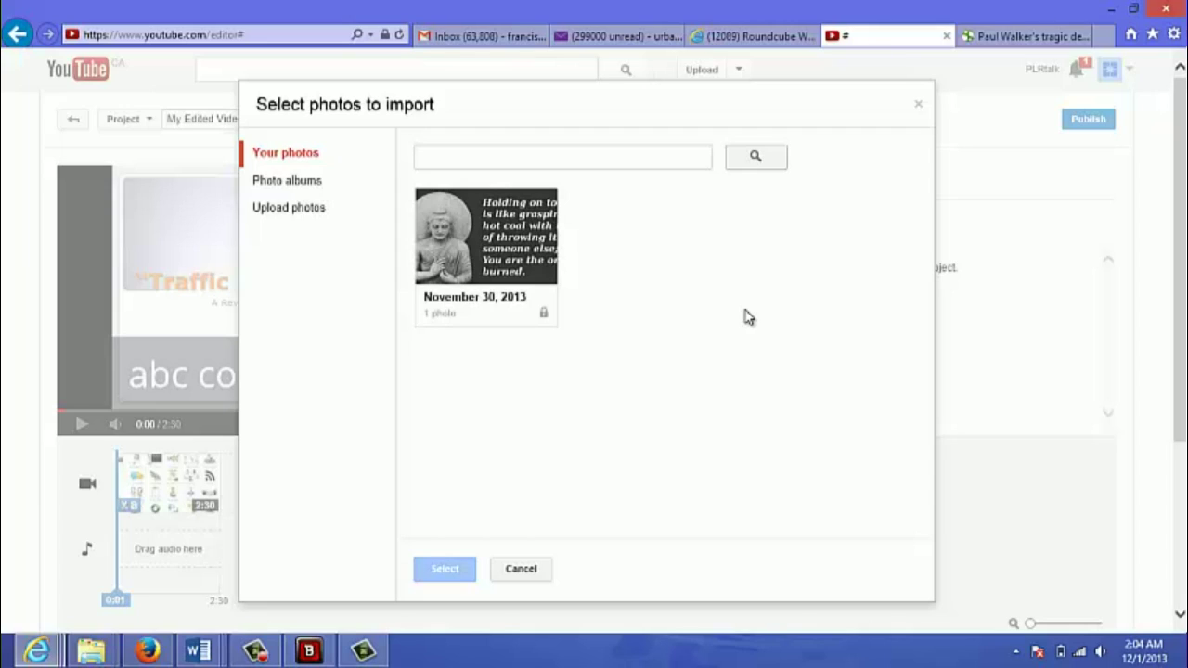
left_click(489, 263)
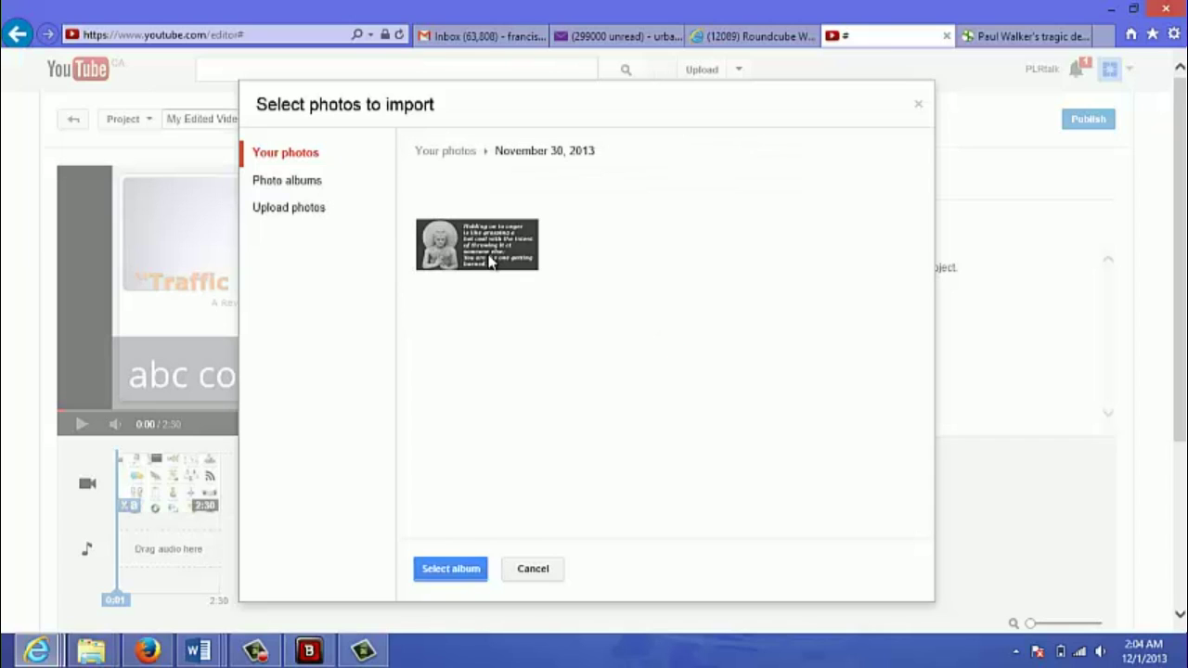
left_click(450, 569)
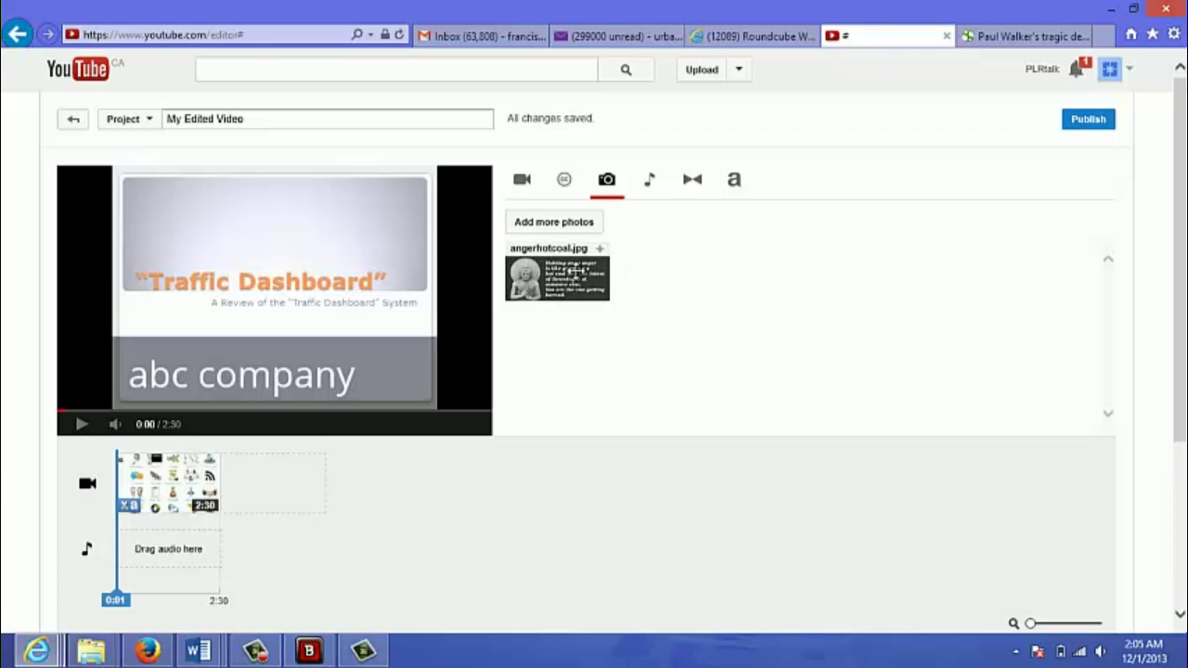
left_click_drag(564, 275, 145, 488)
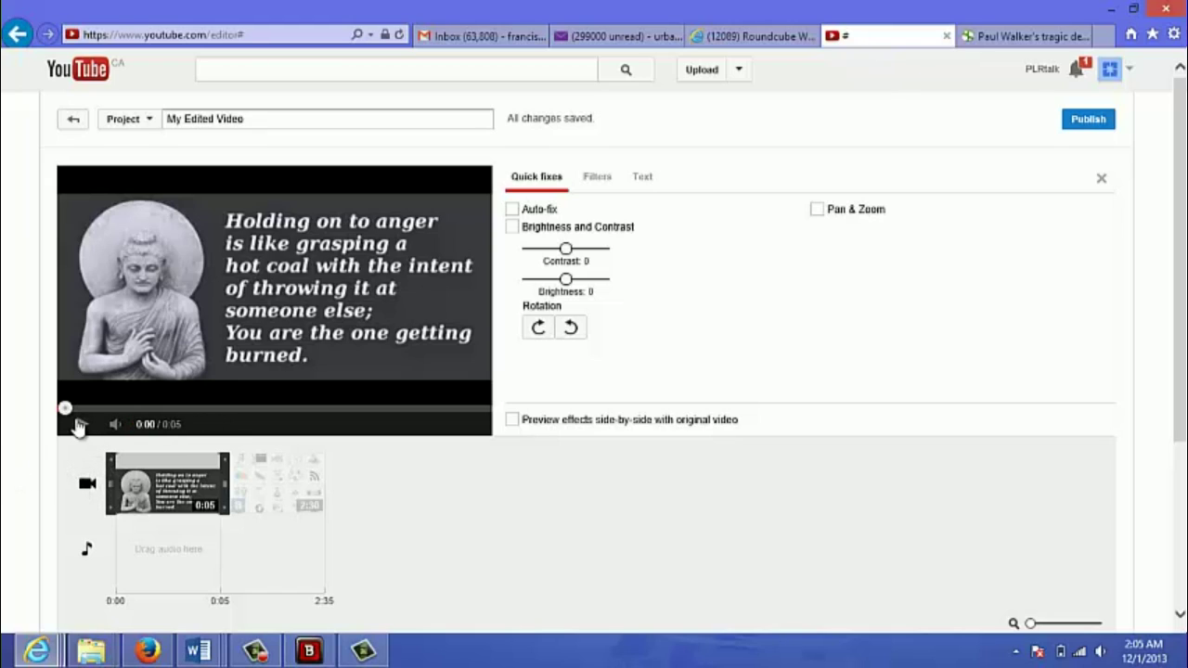
Play the whole project to check the passage from the photo to the Traffic Dashboard clip.
left_click(89, 493)
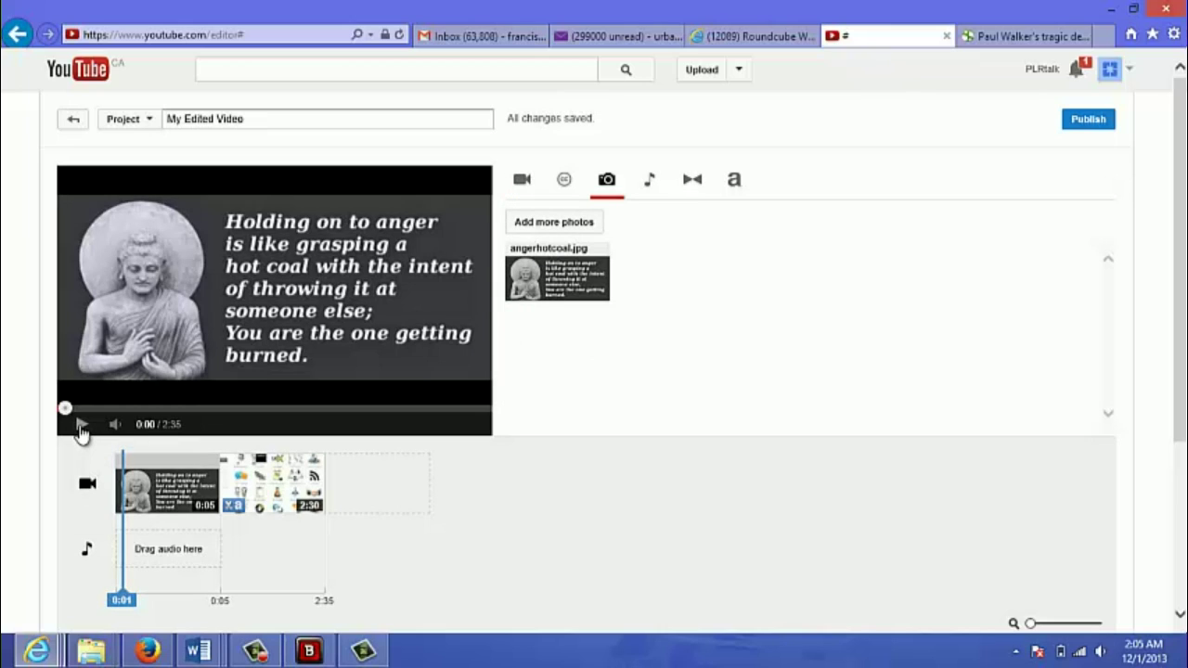
left_click(80, 427)
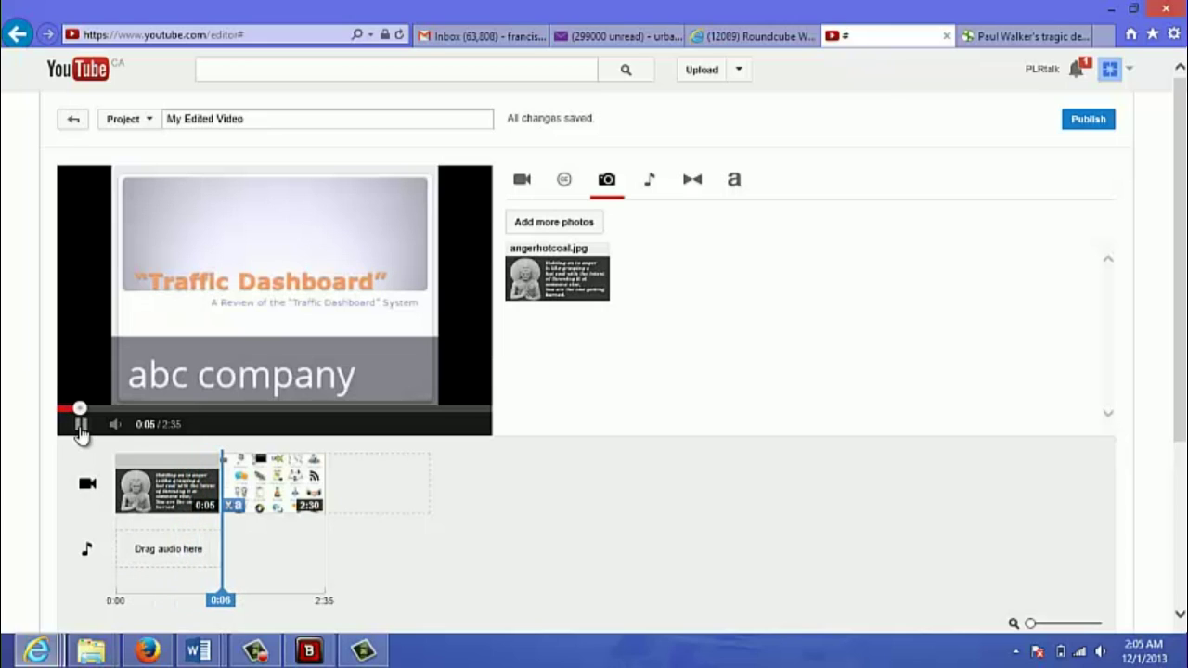
left_click(81, 426)
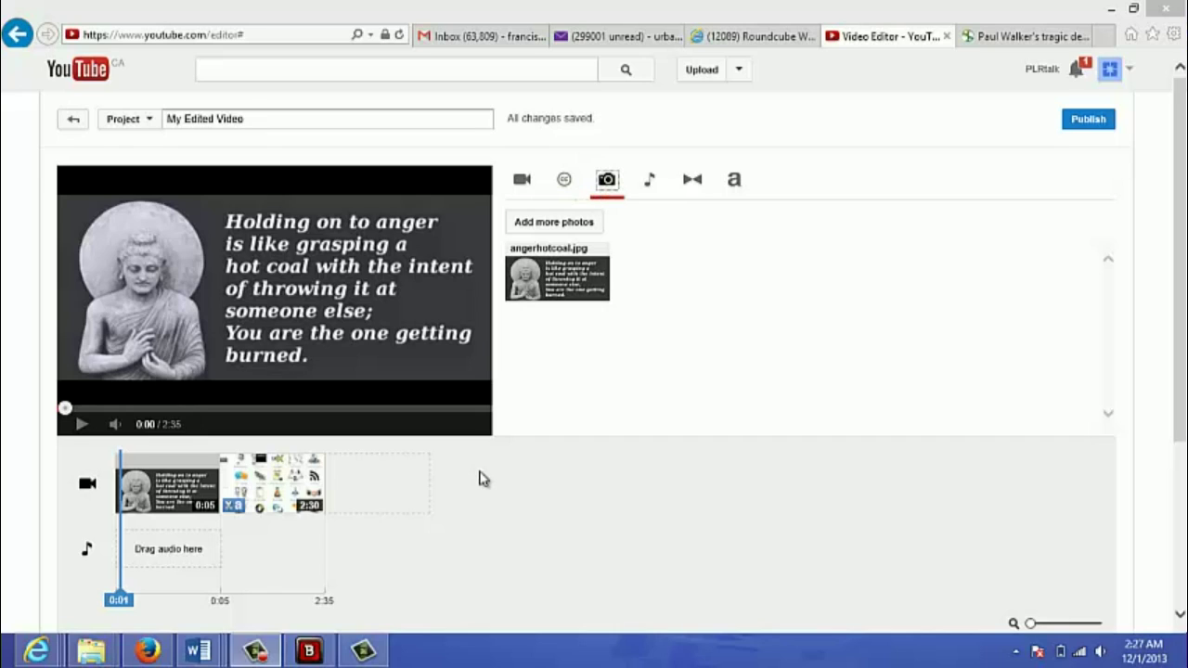
Add the Payday audio track to the start of the project's audio timeline.
left_click(651, 182)
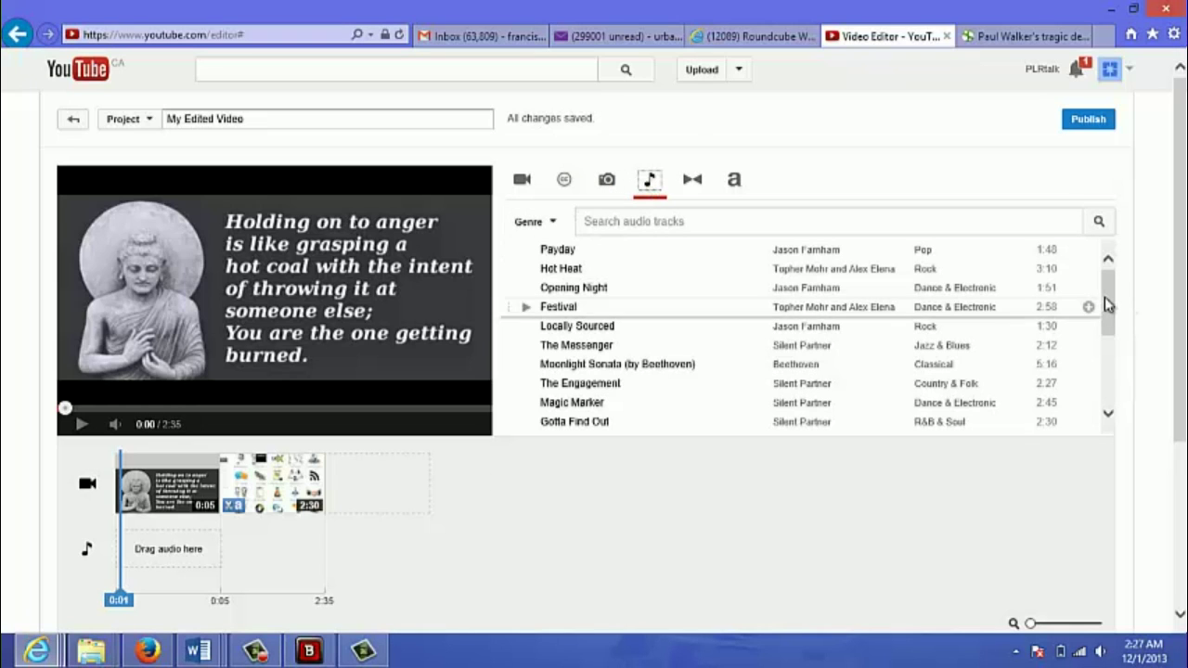
mouse_move(1104, 299)
left_mouse_down()
mouse_move(1105, 378)
mouse_move(1105, 290)
left_mouse_up()
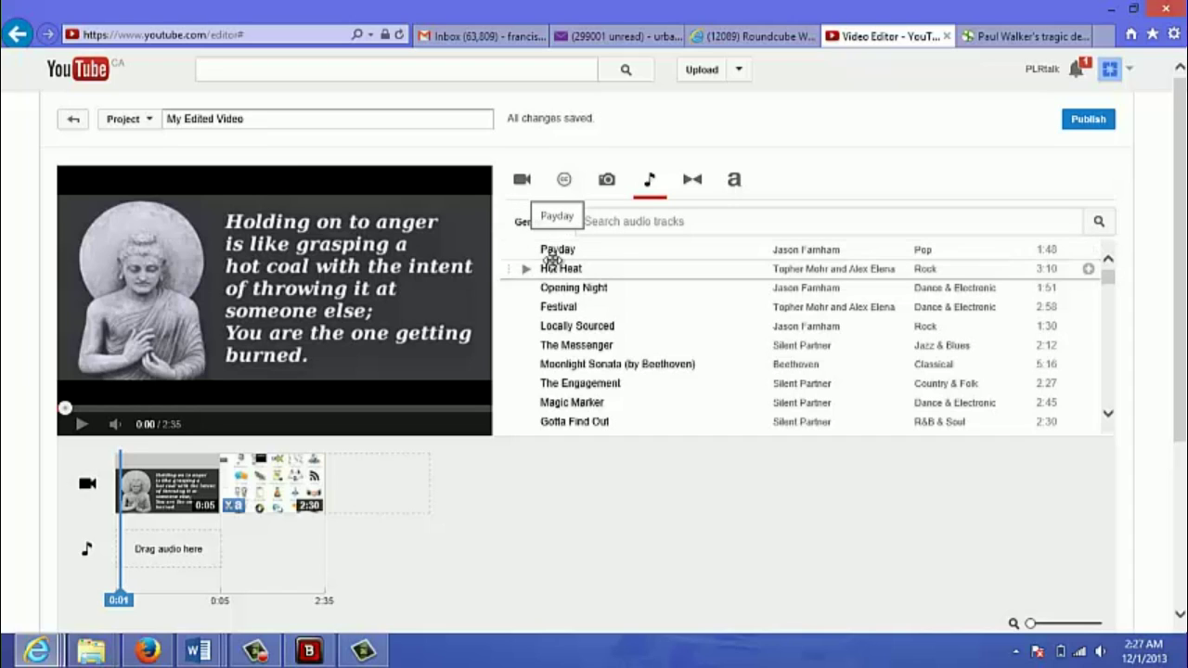
left_click_drag(562, 251, 212, 562)
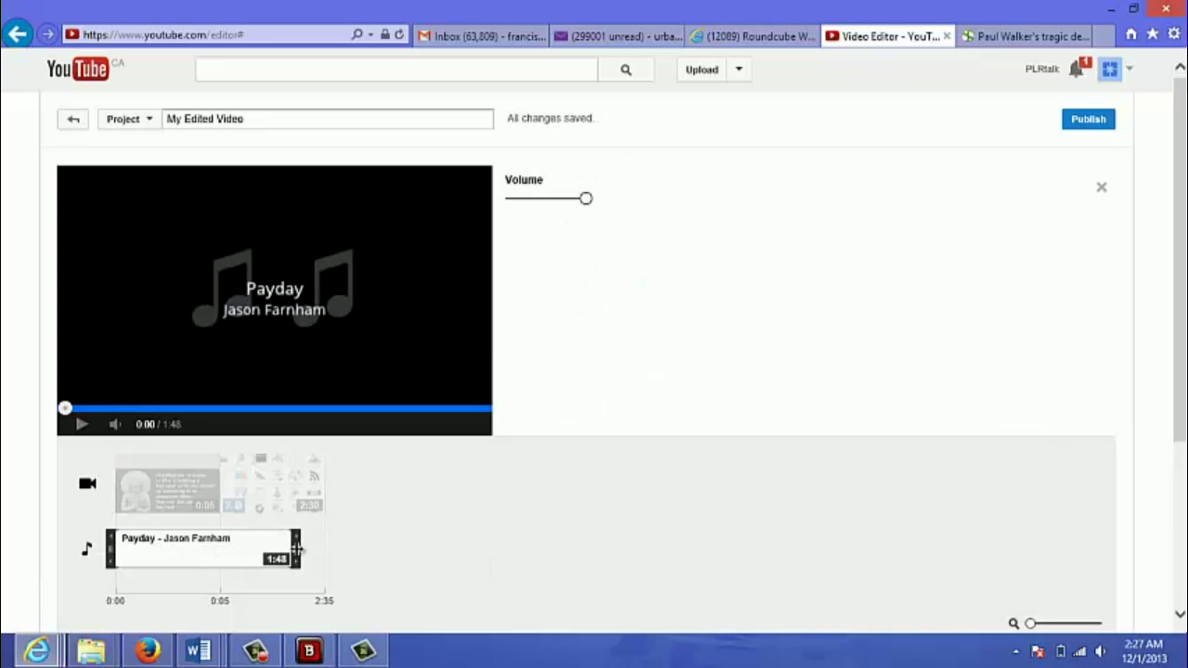
Shorten the Payday audio track to 0:05 so that it ends with the photo.
left_click_drag(296, 550, 209, 543)
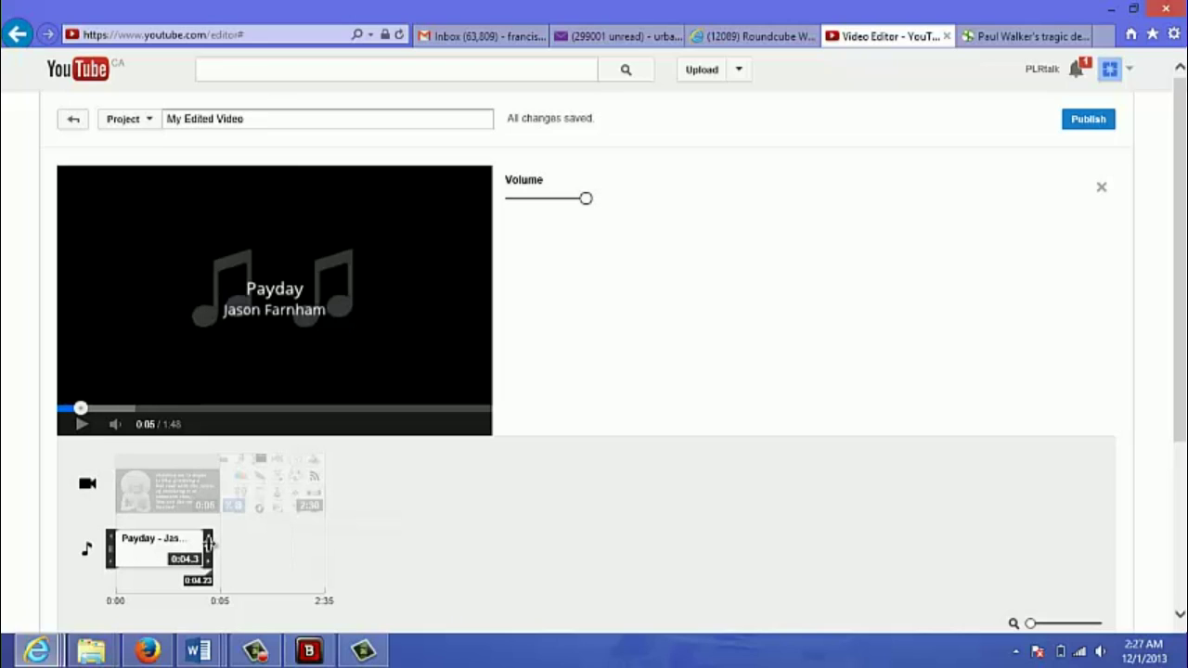
mouse_move(208, 547)
left_mouse_down()
mouse_move(193, 548)
mouse_move(220, 552)
left_mouse_up()
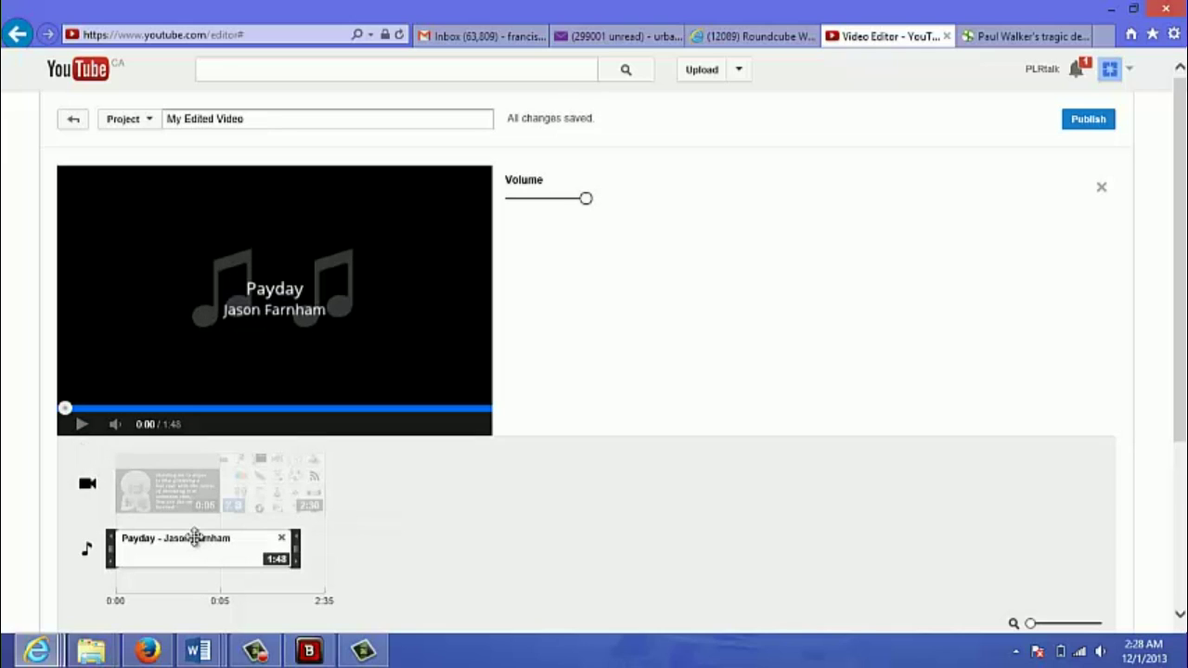
left_click_drag(297, 549, 220, 551)
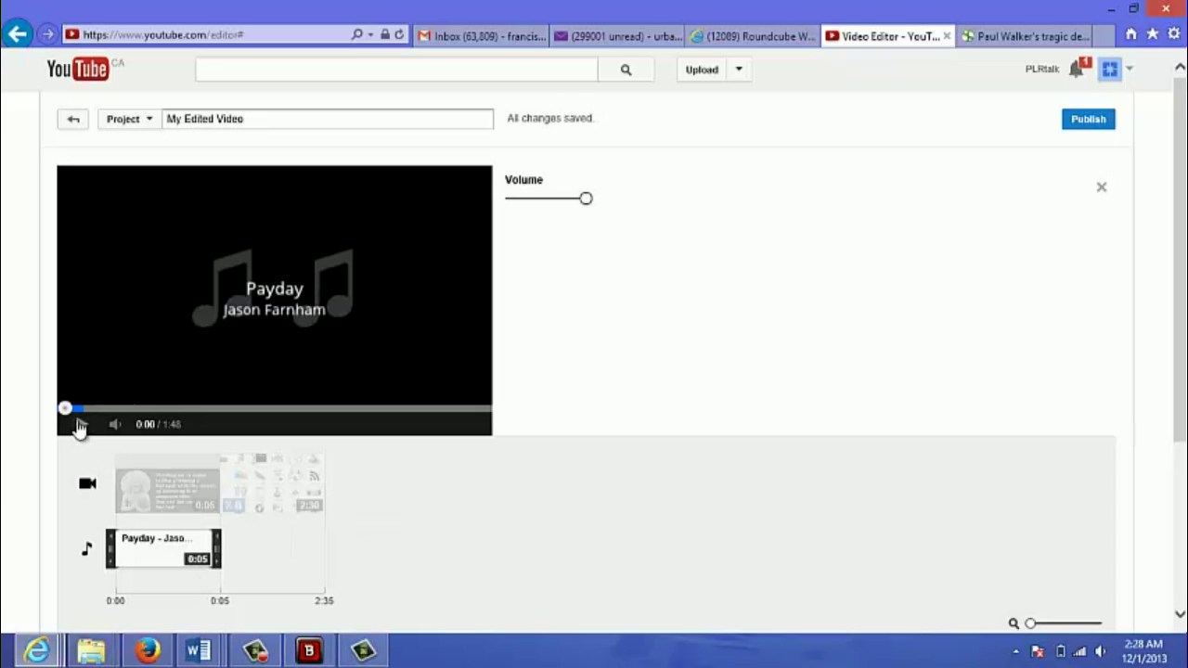
Play the whole project to check the music under the photo.
left_click(87, 486)
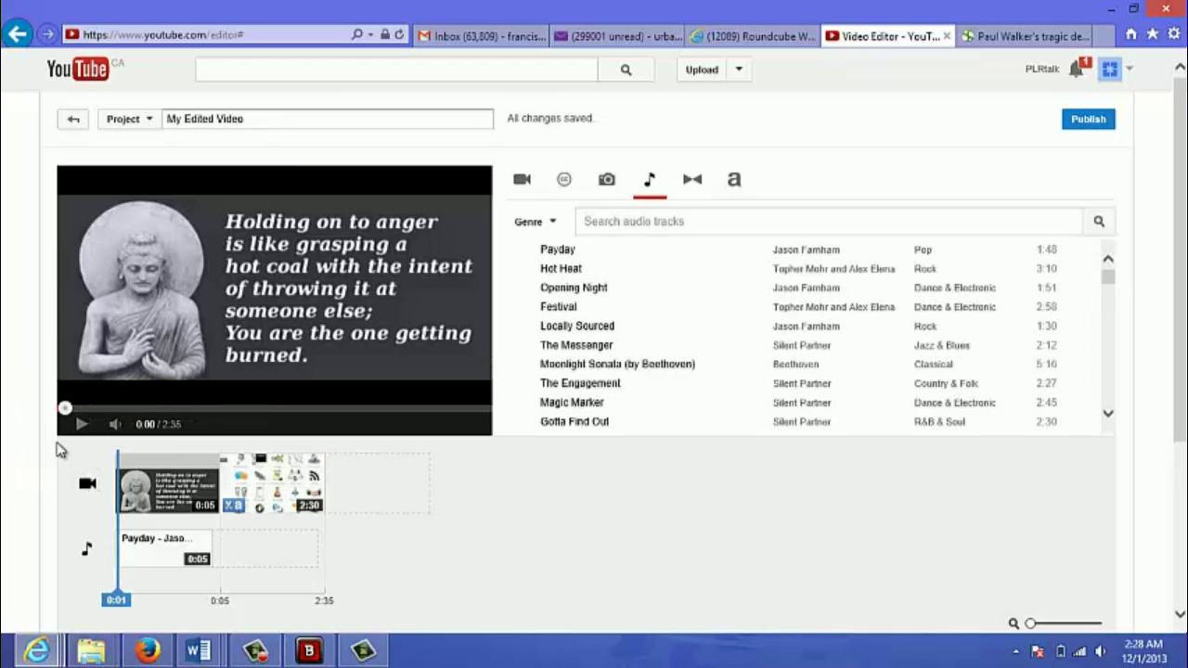
left_click(82, 428)
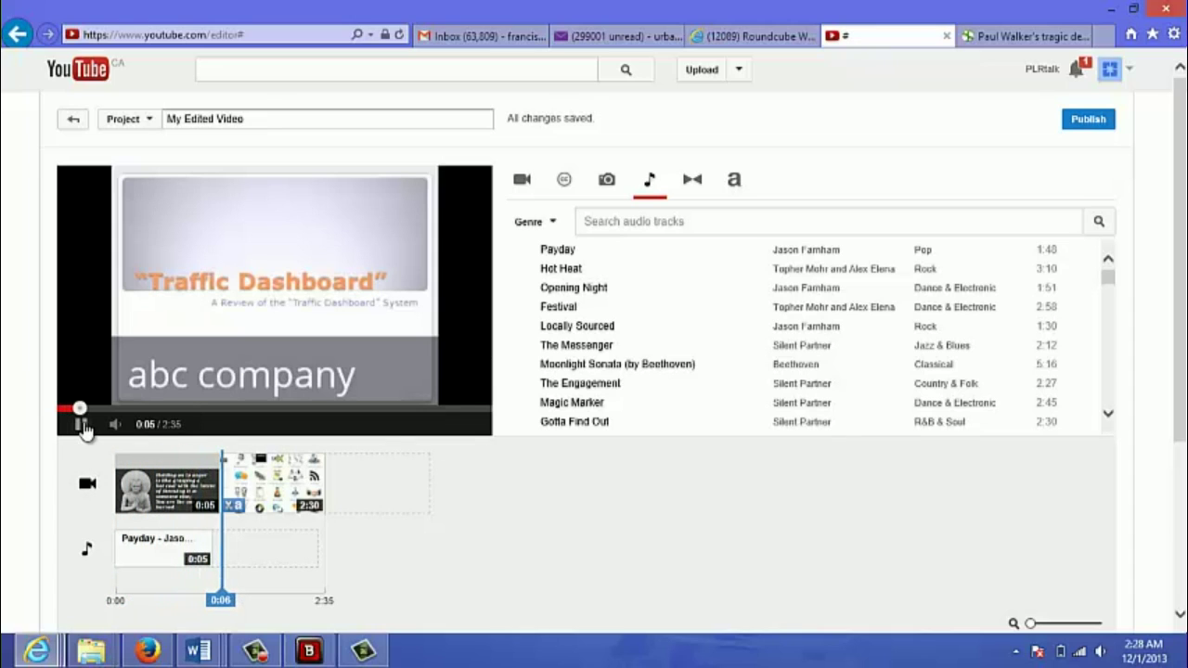
left_click(82, 427)
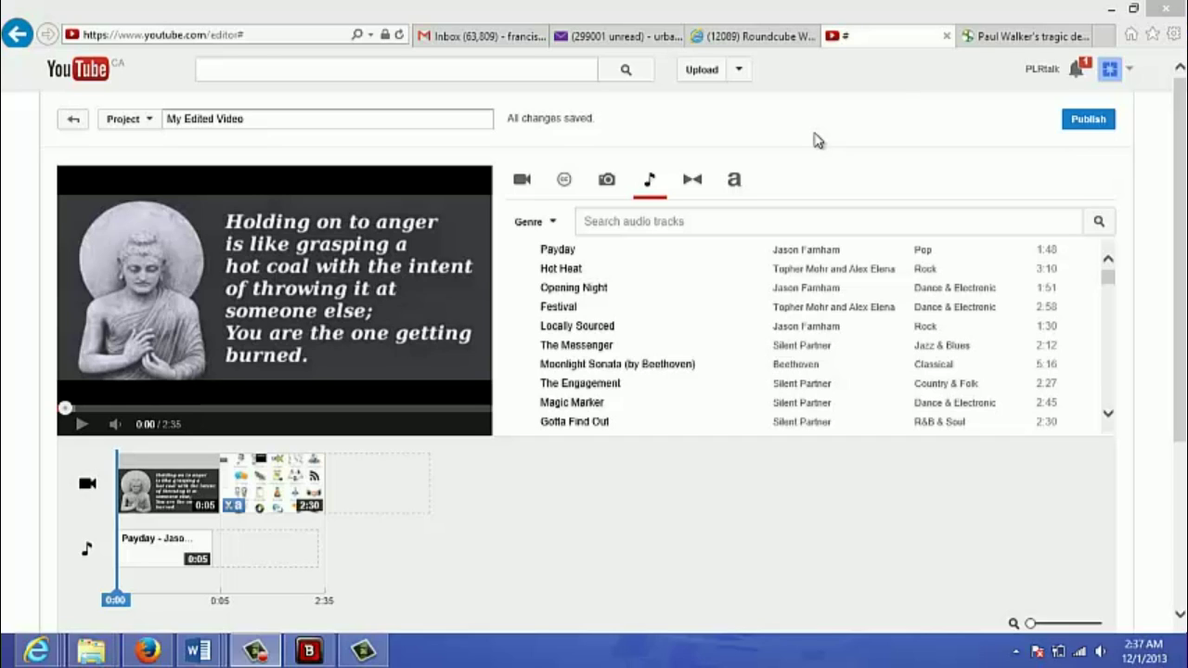
Insert a Heart transition between the photo and the Traffic Dashboard clip.
left_click(692, 183)
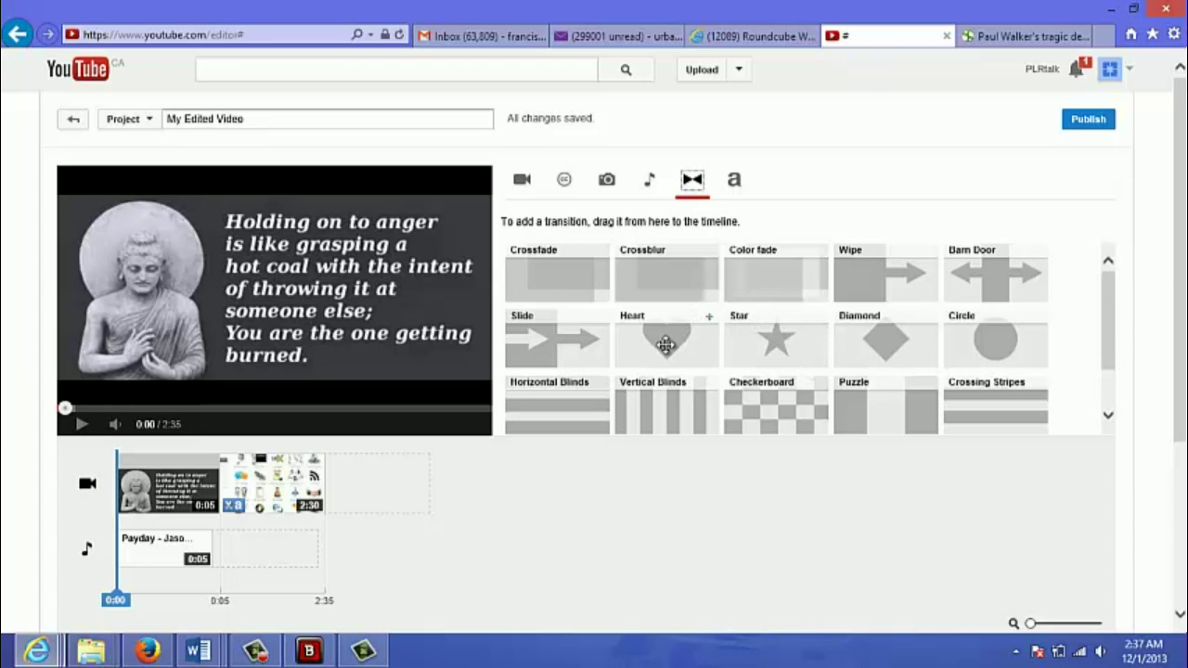
left_click_drag(641, 355, 292, 498)
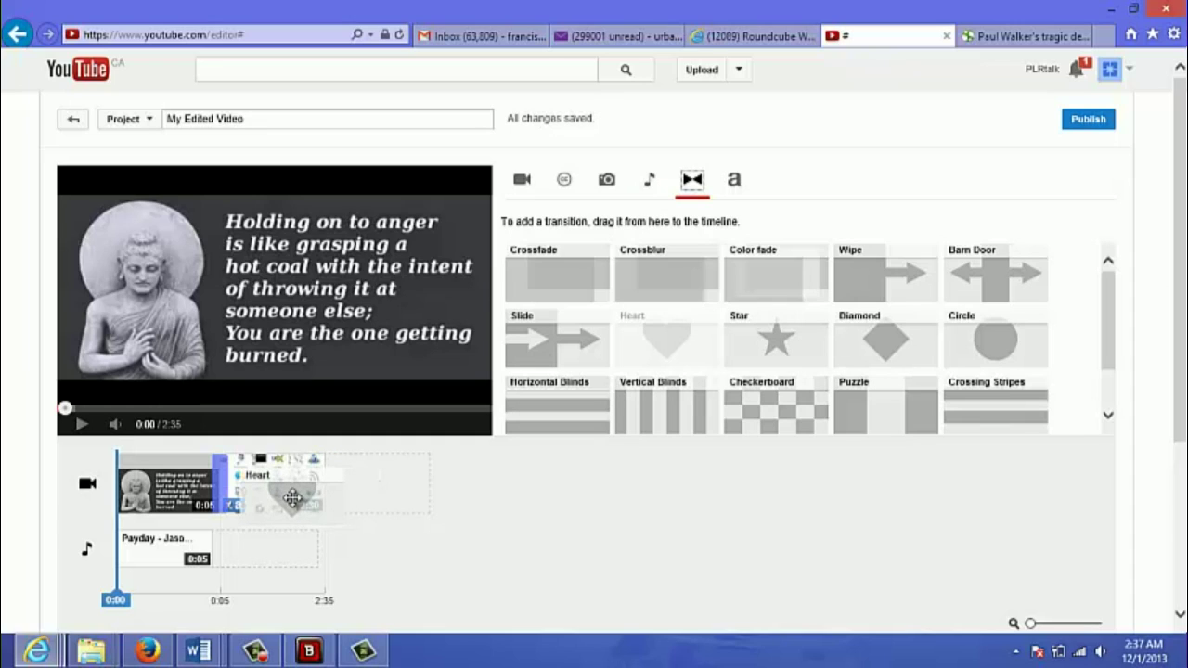
left_click_drag(292, 497, 289, 498)
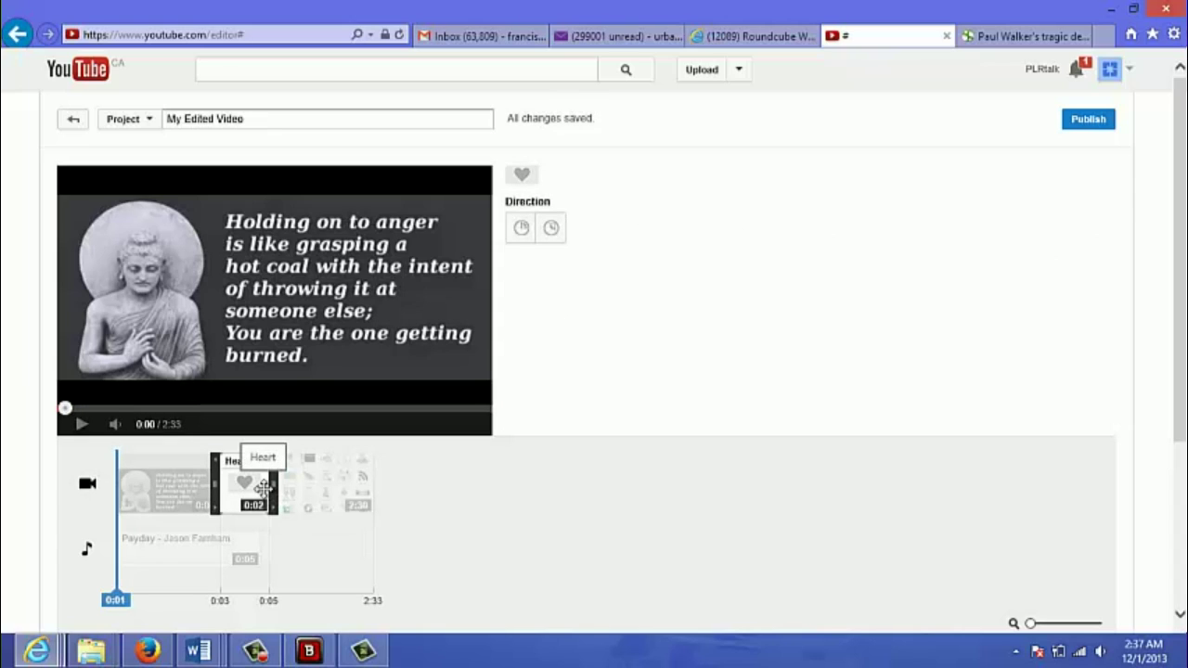
Play the whole project to check the Heart transition.
left_click(86, 490)
left_click(81, 426)
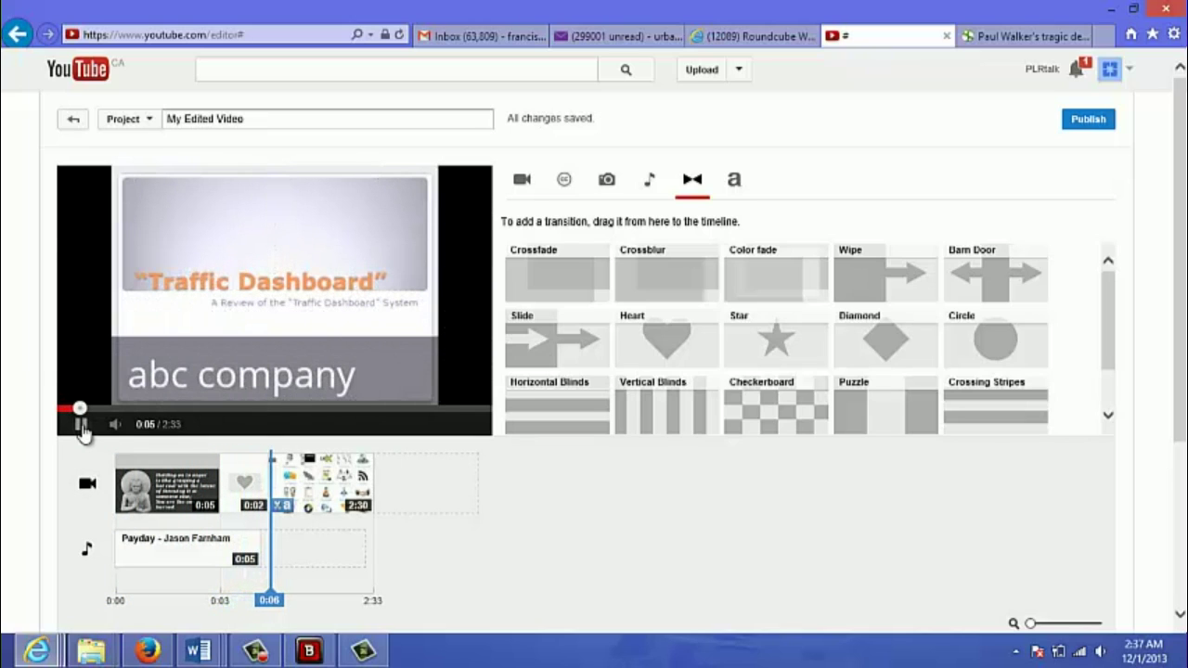
left_click(82, 429)
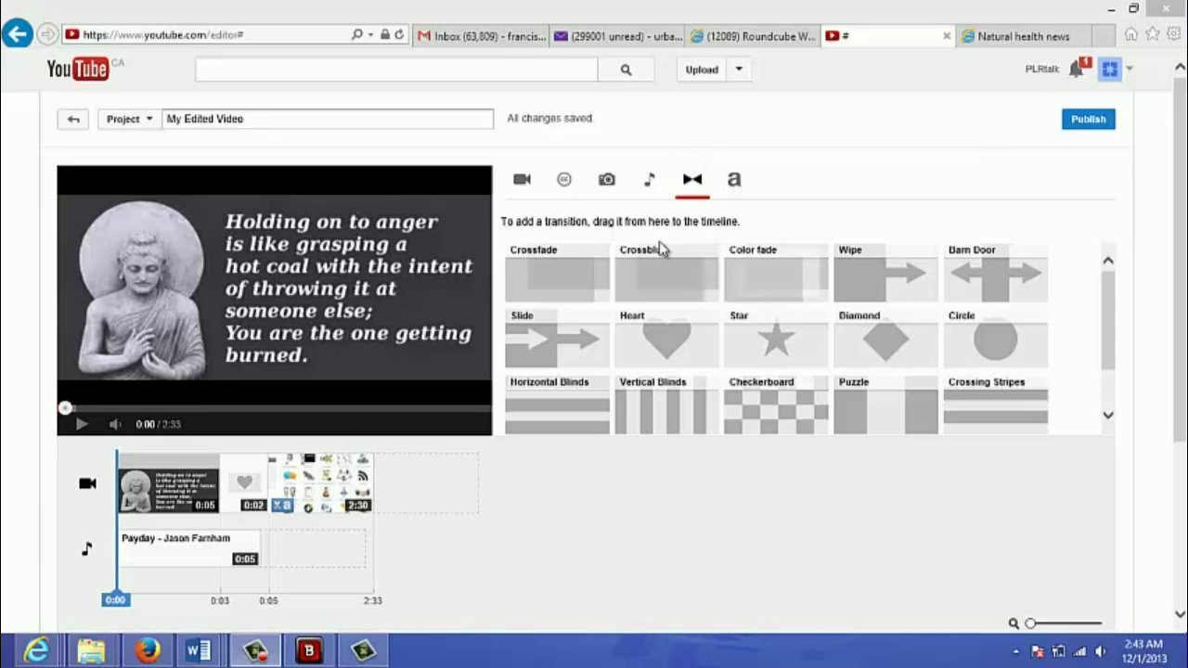
Insert a Centered title at the start of the video timeline, before the photo, and open its settings.
left_click(735, 183)
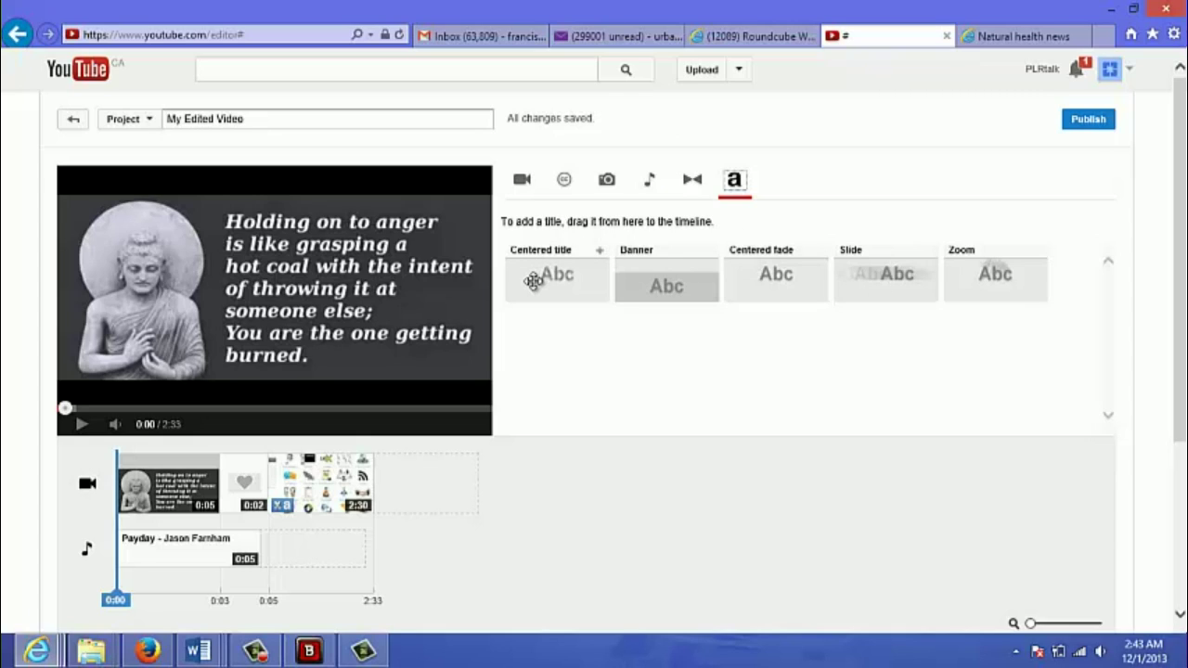
left_click_drag(534, 282, 119, 495)
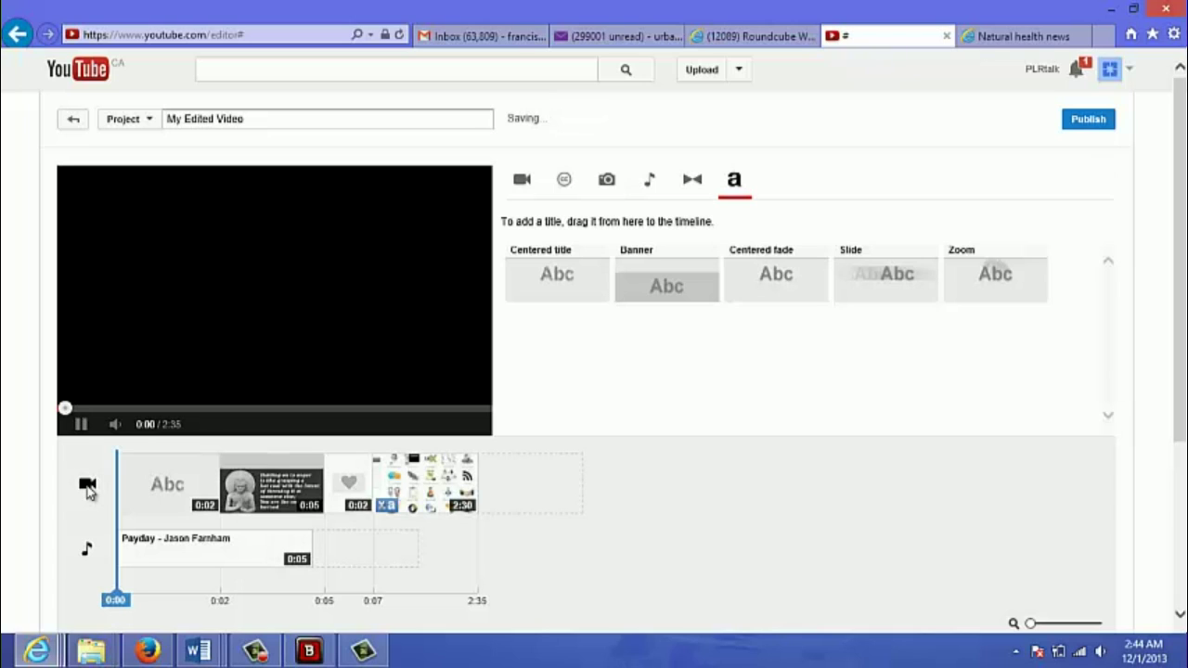
left_click(164, 492)
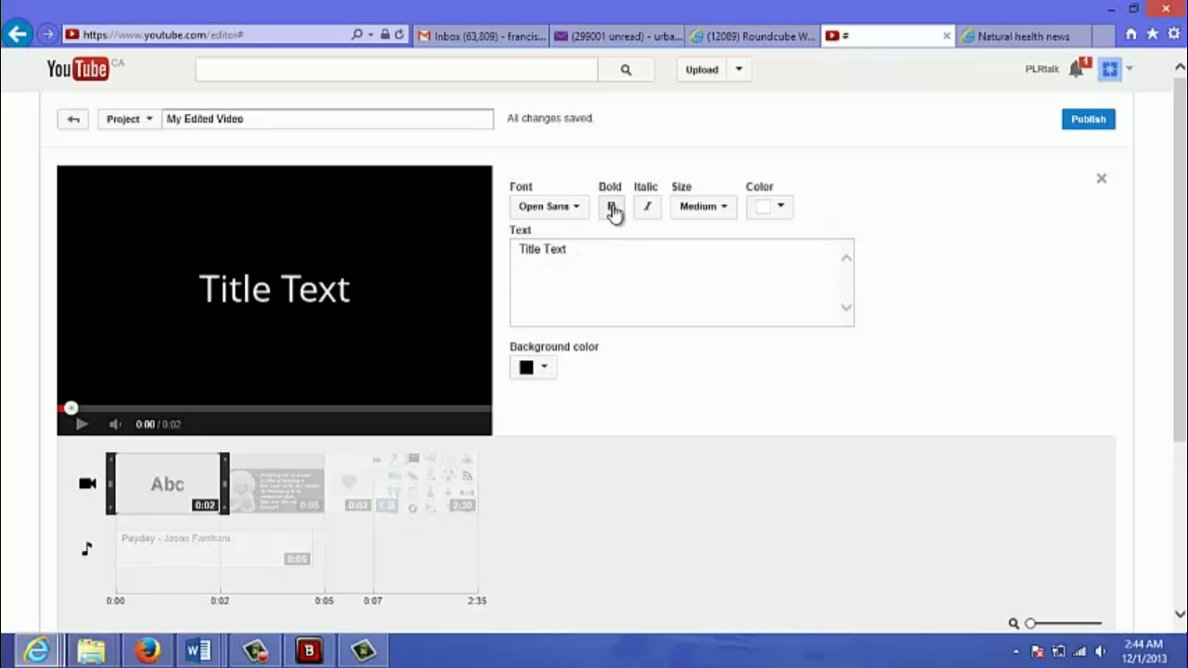
Replace the default title text with "Welcome to ABC company video".
left_click(576, 251)
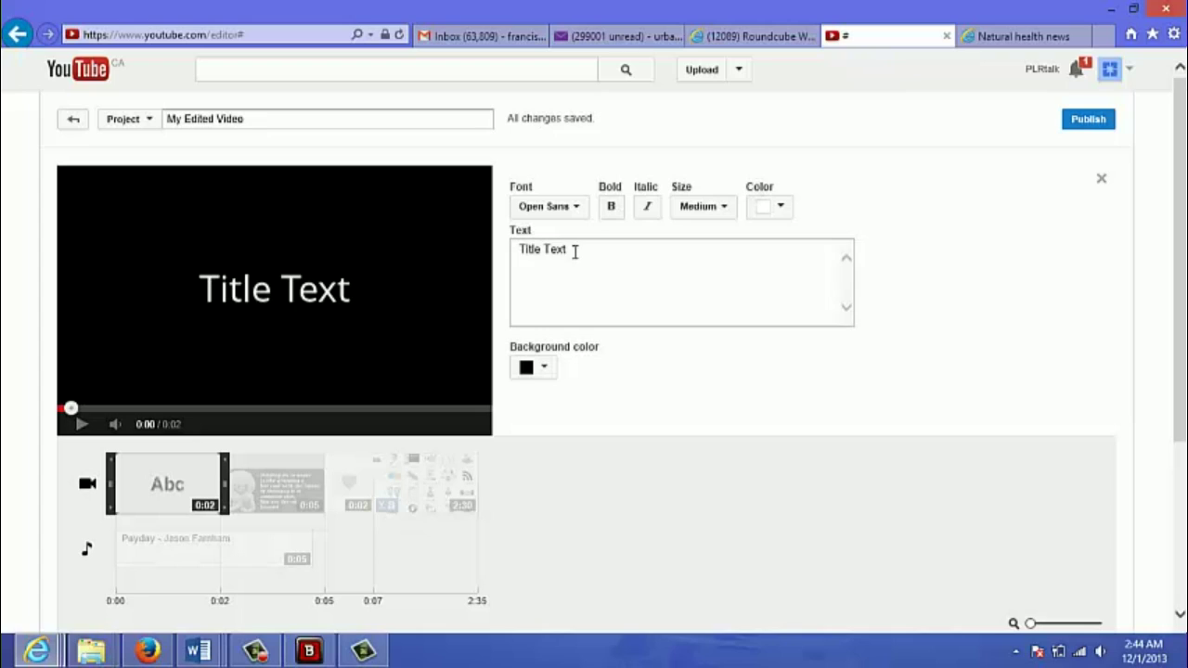
left_click_drag(578, 250, 499, 260)
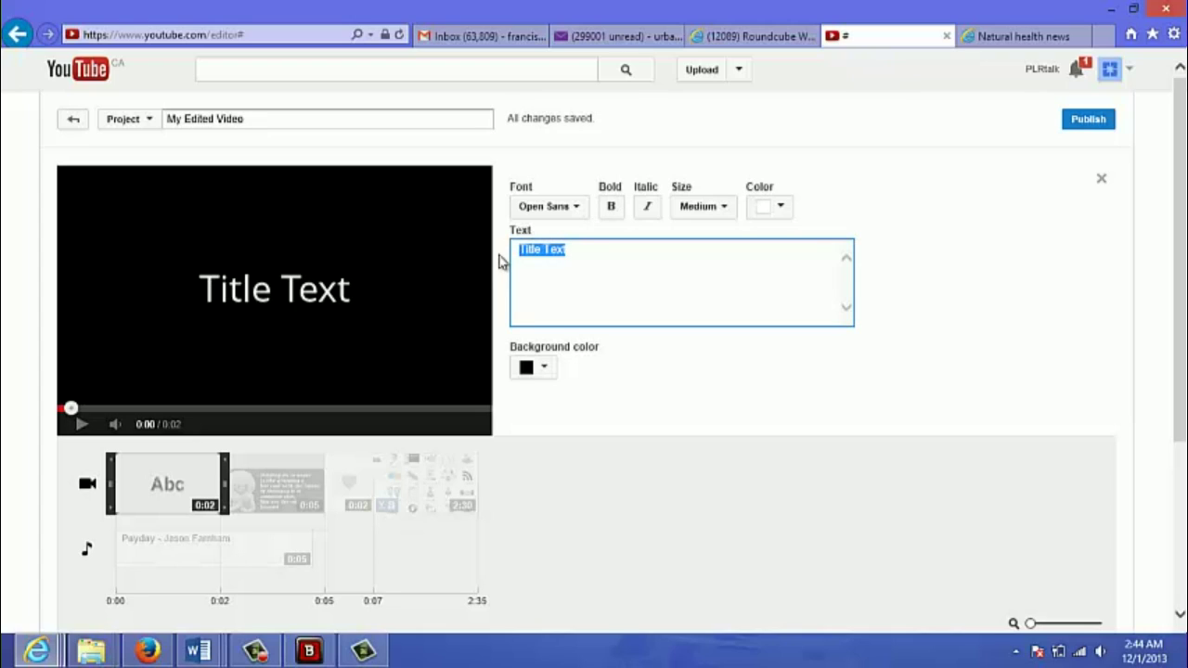
type("Welcome to ABC company message")
key("BackSpace")
key("BackSpace")
key("BackSpace")
key("BackSpace")
key("BackSpace")
key("BackSpace")
key("BackSpace")
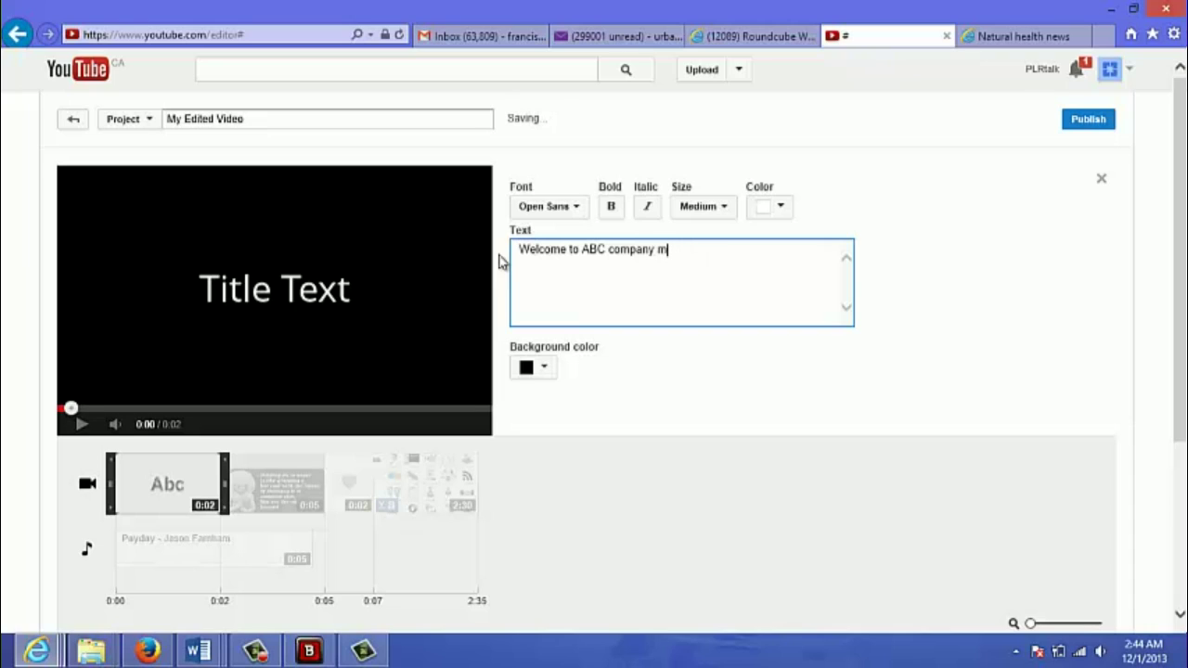
type("video")
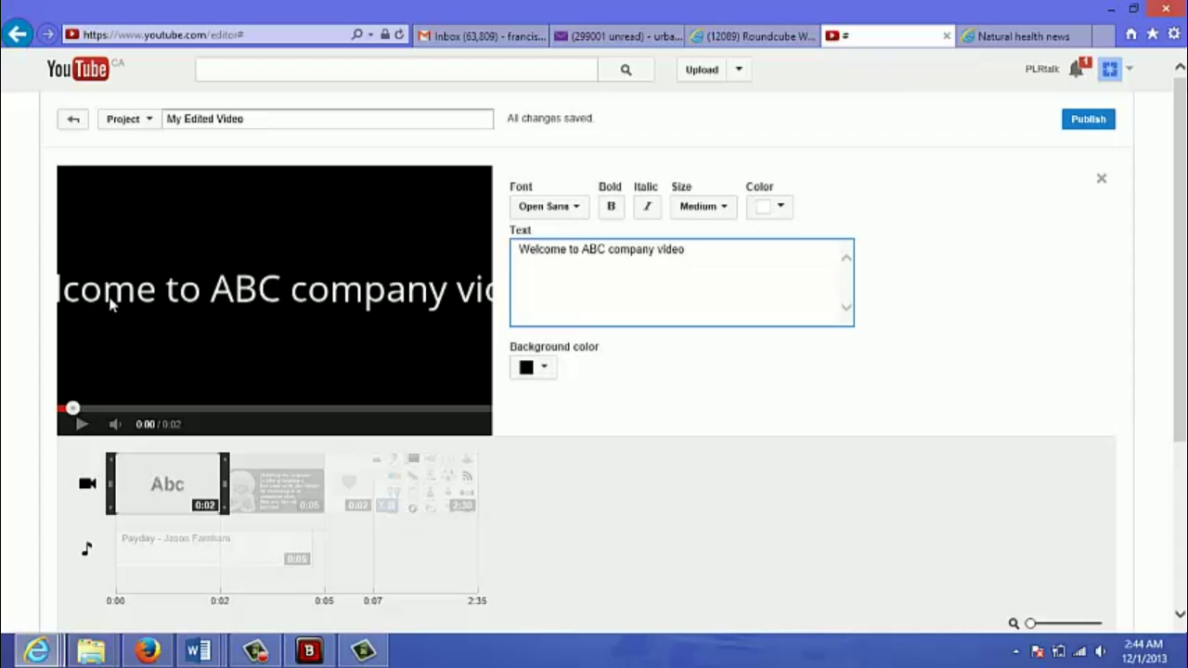
Set the title's text size to Small and play the project to check the title.
left_click(728, 221)
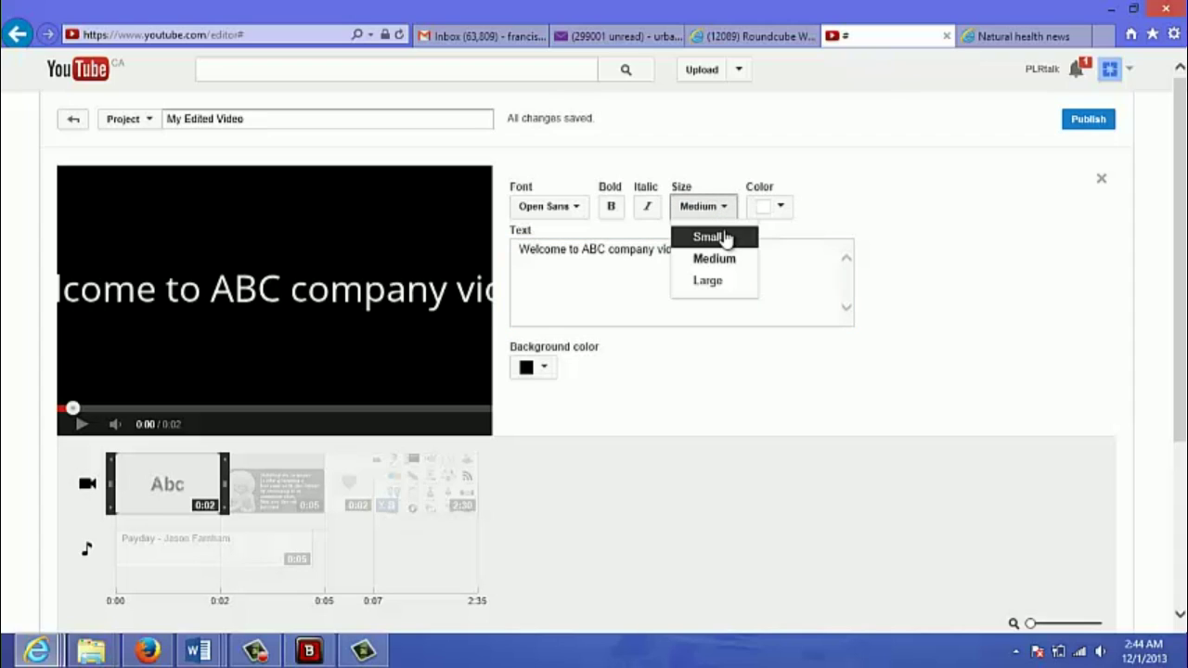
left_click(724, 235)
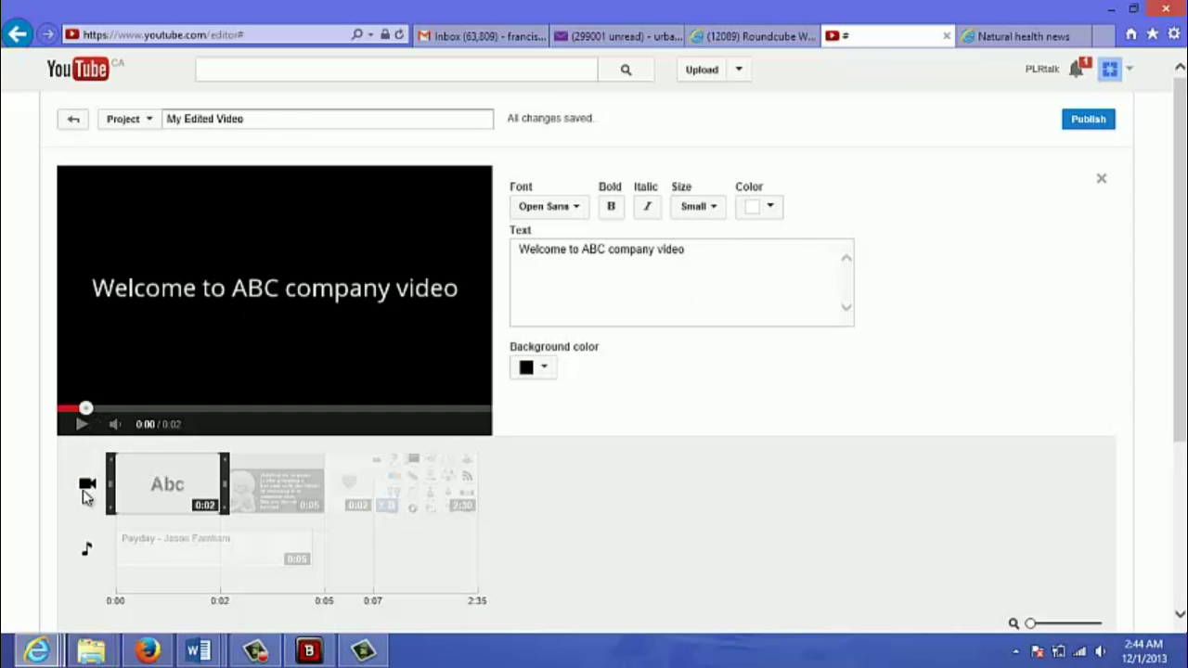
left_click(80, 426)
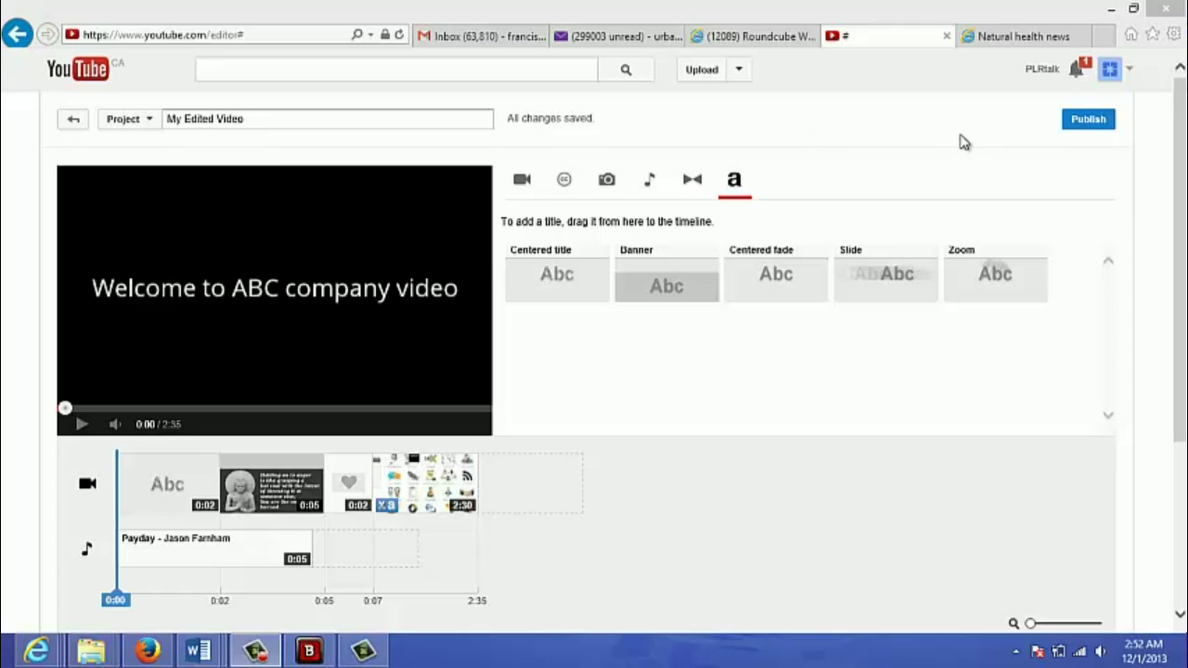
Publish My Edited Video and check its playback on the reloaded video page.
left_click(1080, 130)
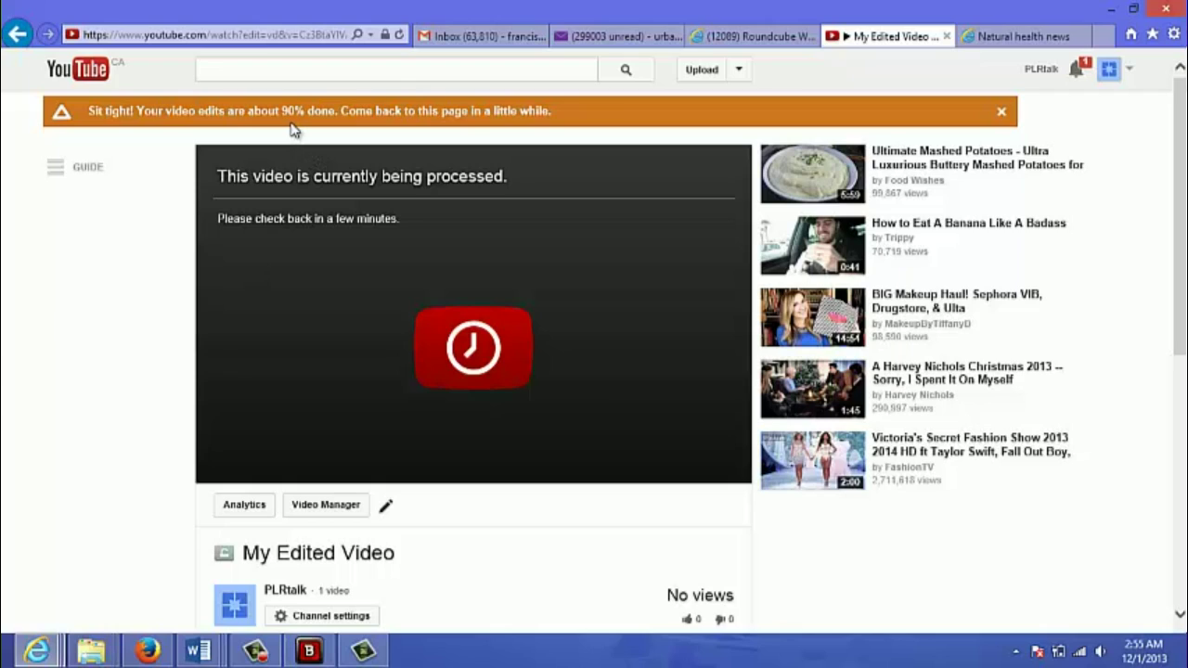
left_click(399, 35)
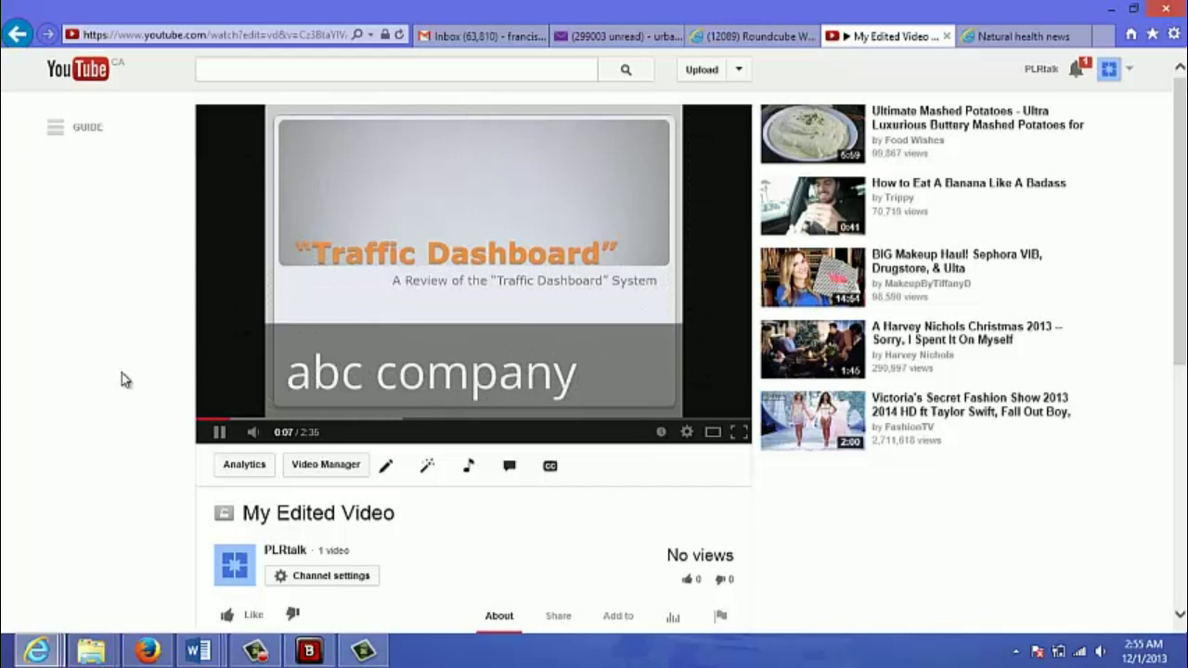
left_click(220, 436)
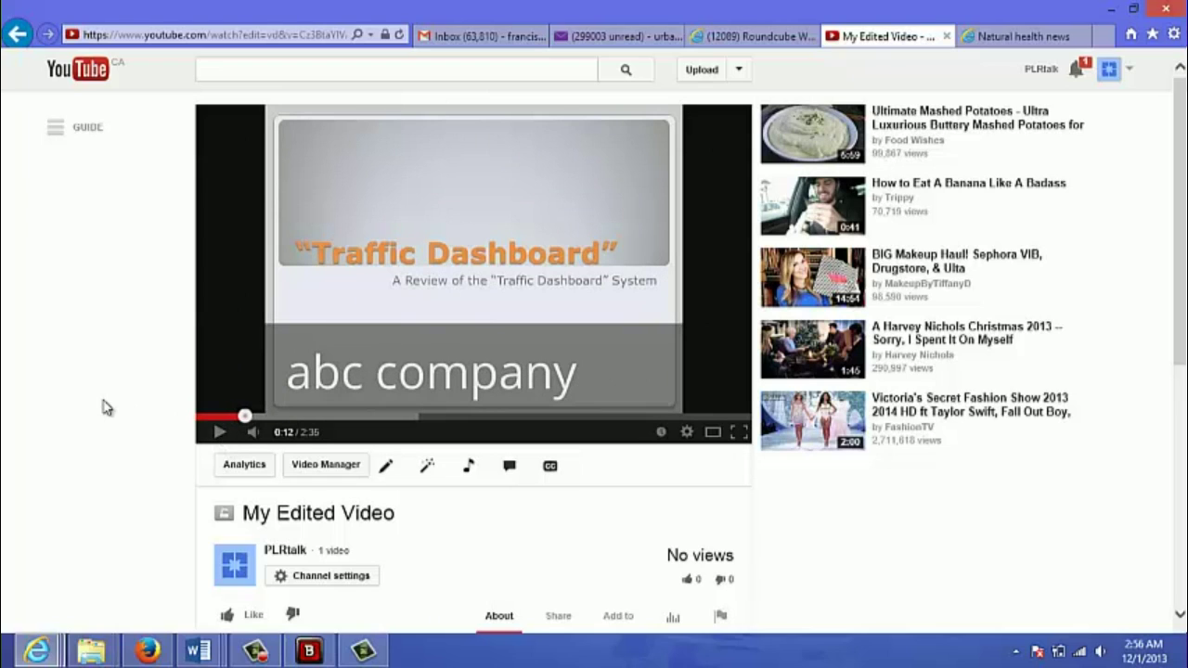